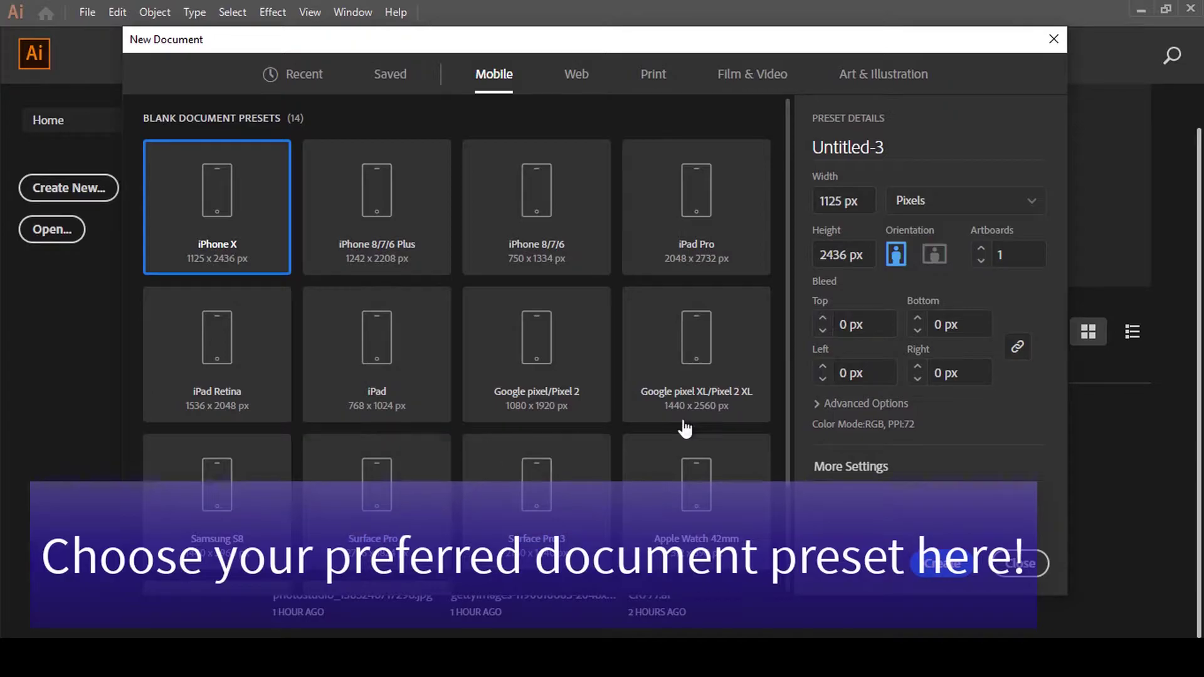
Look through the blank document presets for Mobile, Web, Print and Film & Video
scroll(568, 419, down, 2)
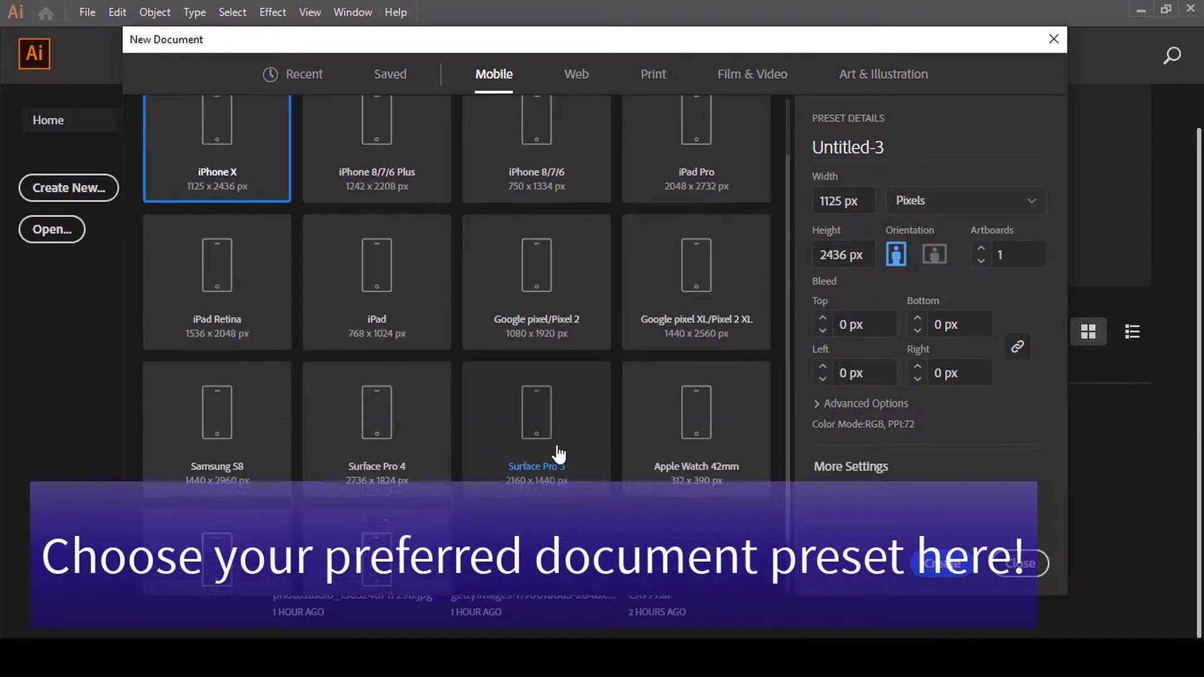
click(575, 75)
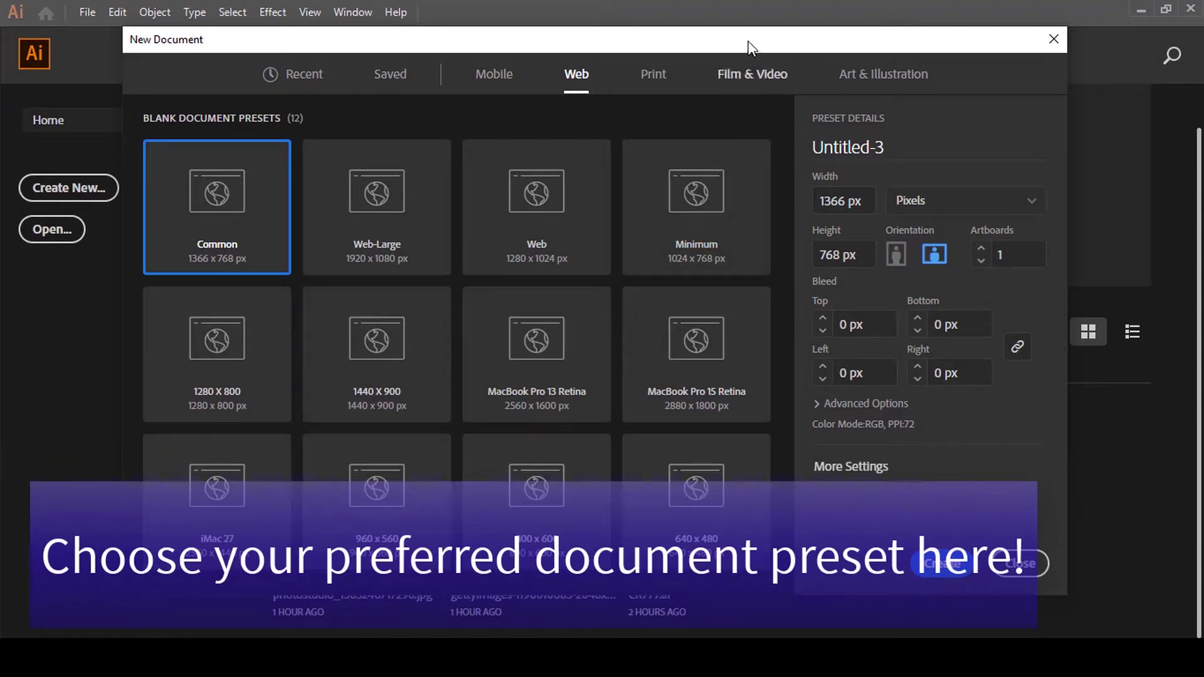
click(656, 74)
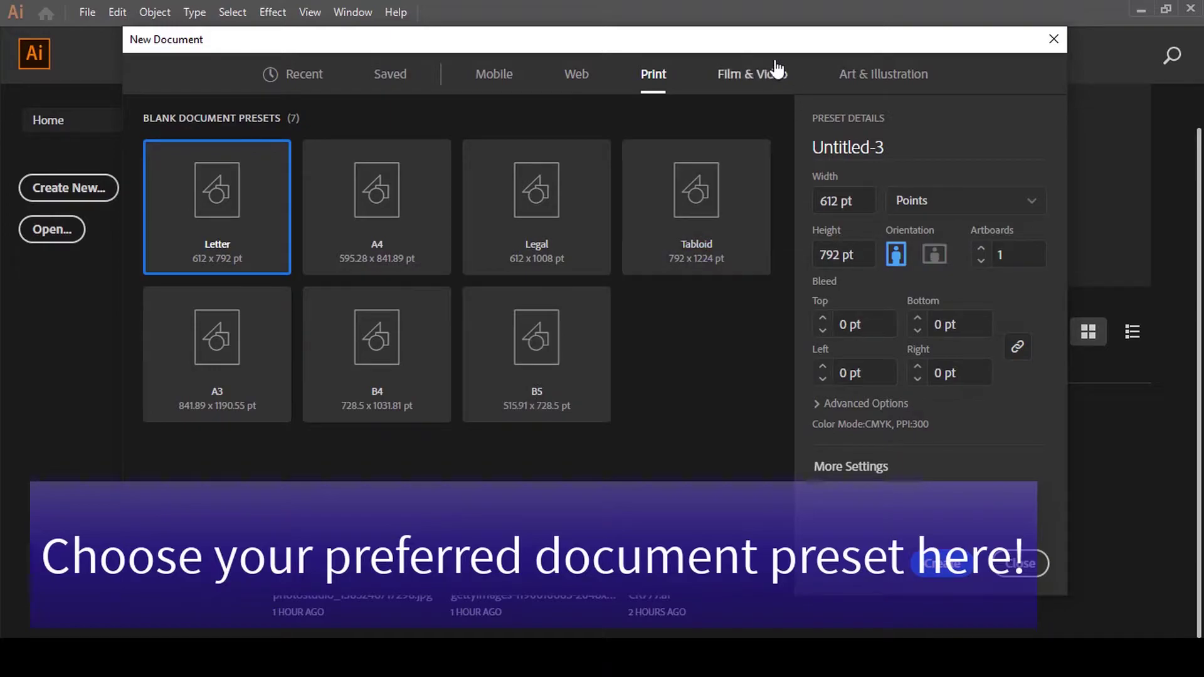
click(774, 84)
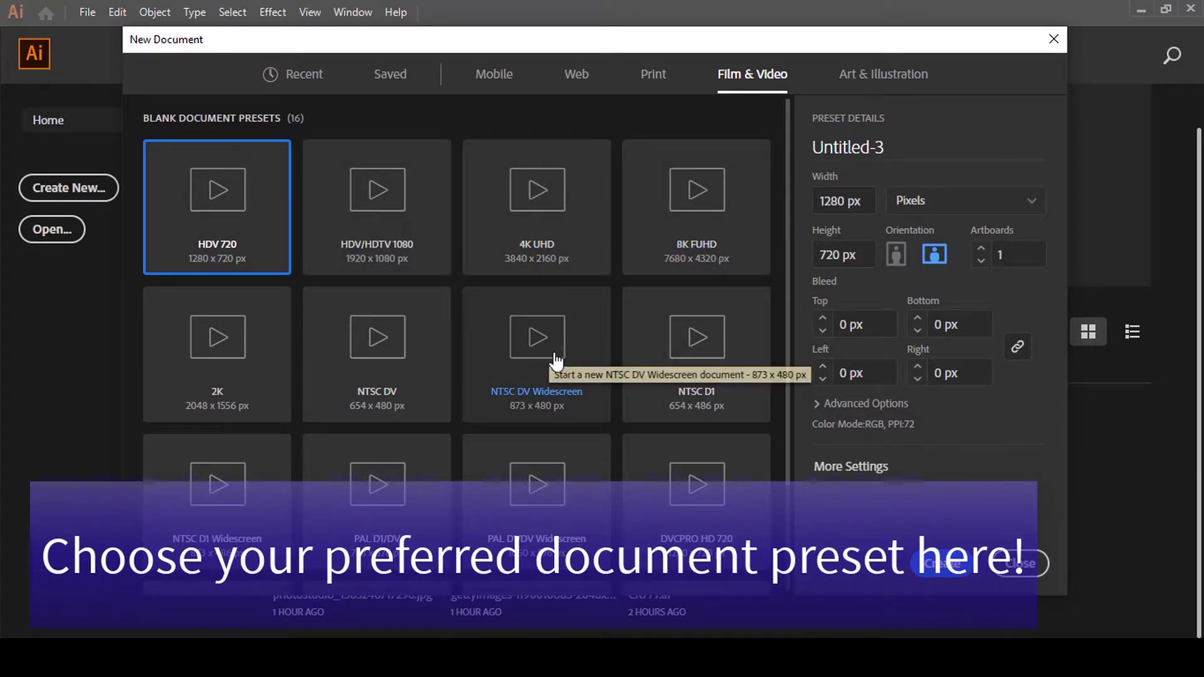
scroll(557, 362, down, 2)
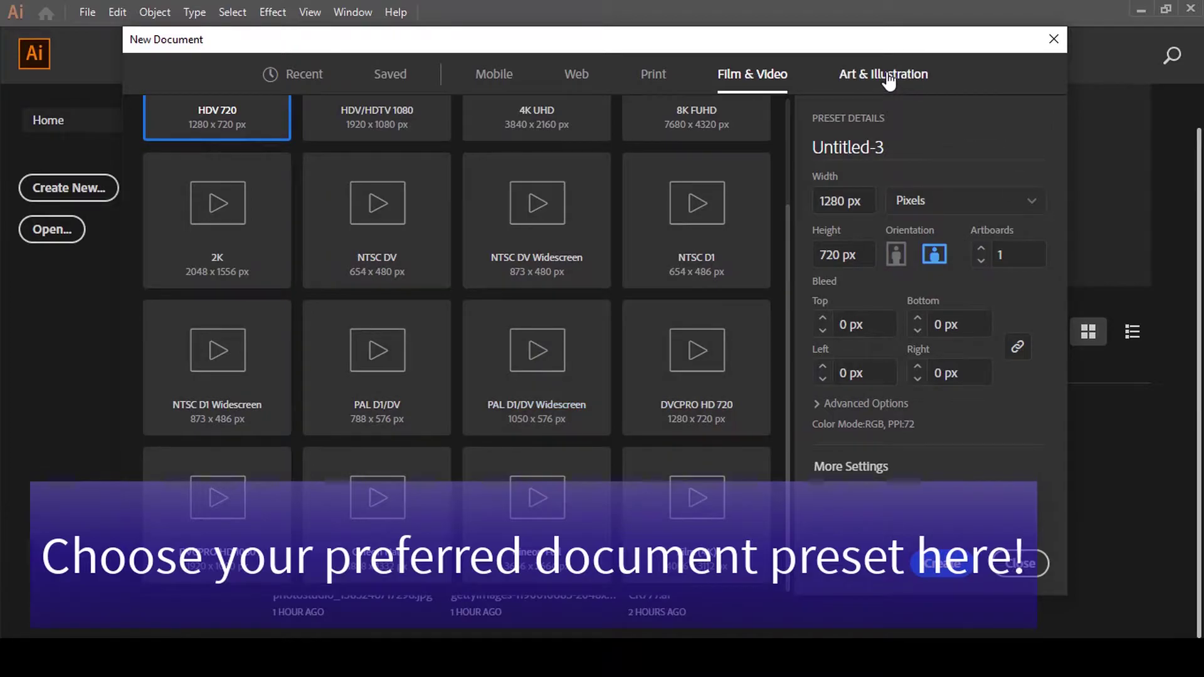
Choose the 800 x 600 pt preset from the Art & Illustration category
click(888, 78)
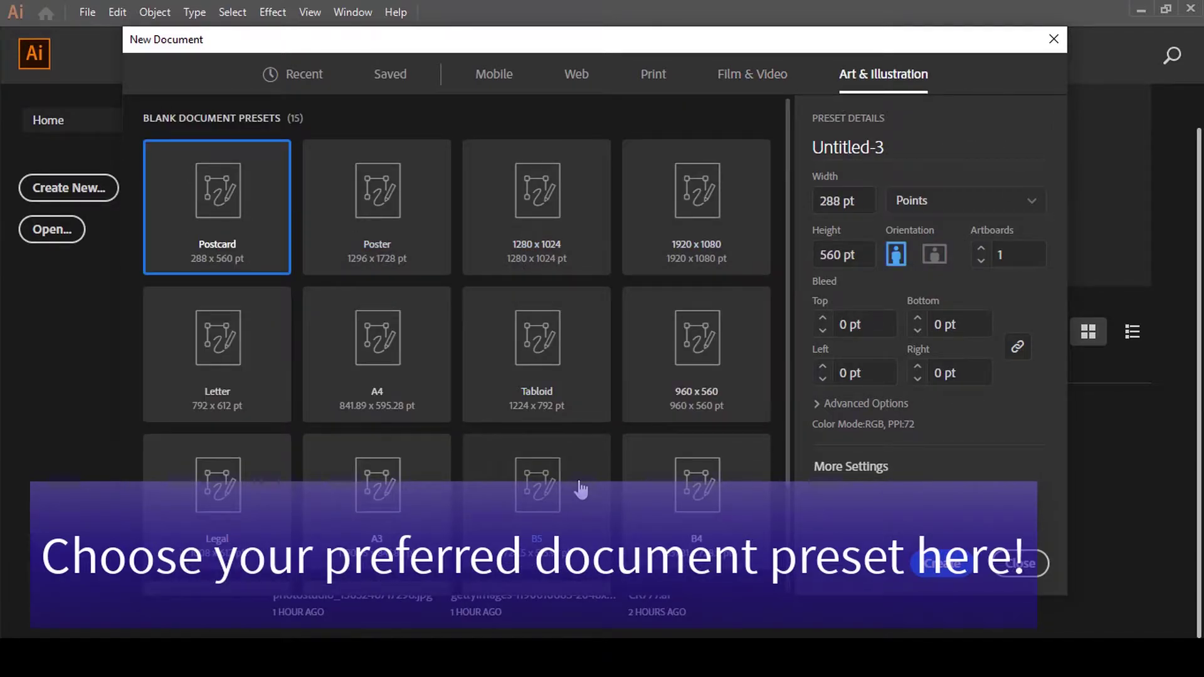
scroll(581, 490, down, 2)
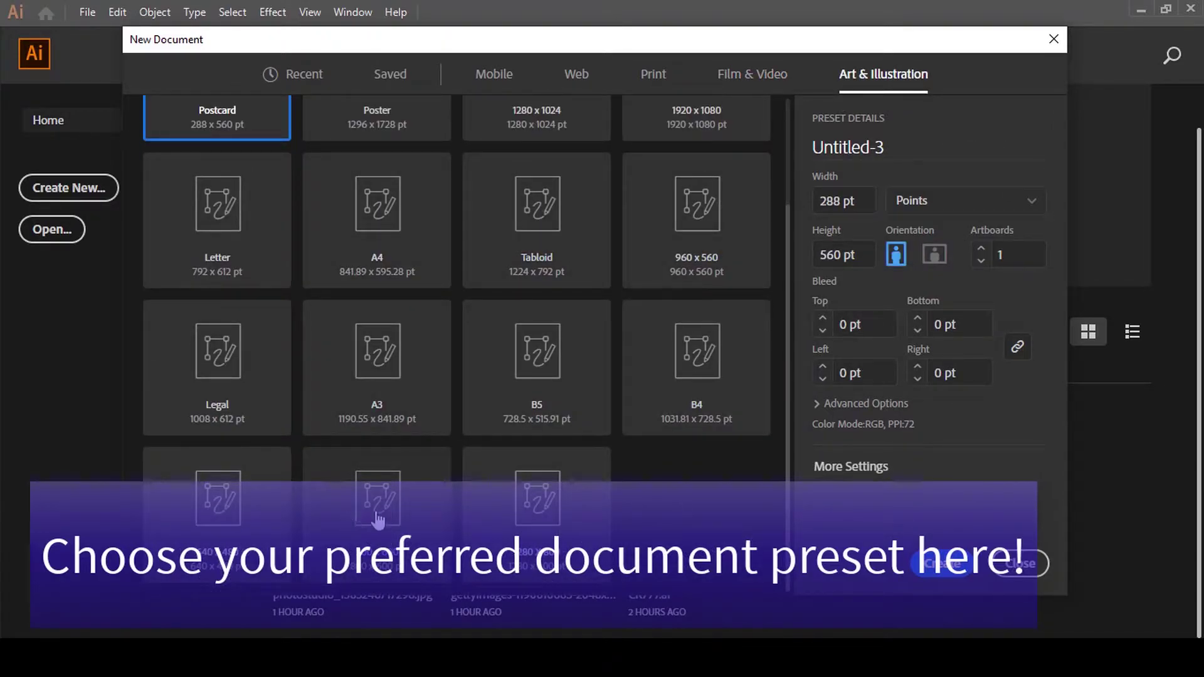
click(402, 527)
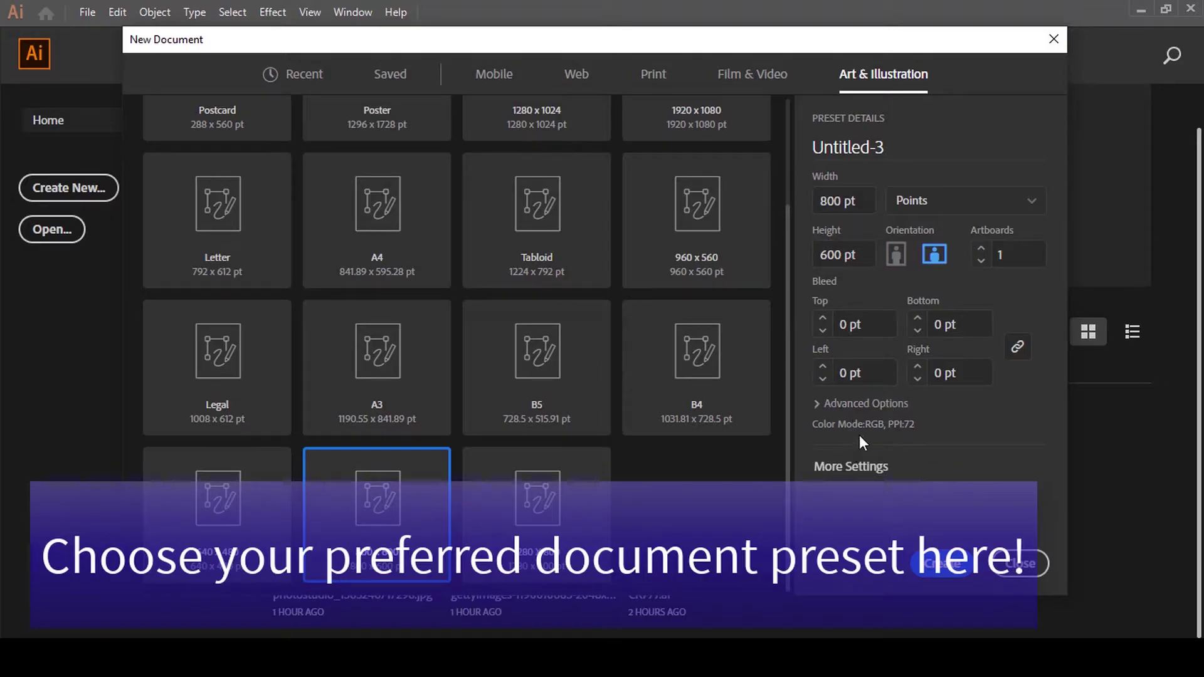
Create the document with RGB Color mode and raster effects set to Medium (150 ppi)
click(867, 405)
scroll(866, 417, down, 3)
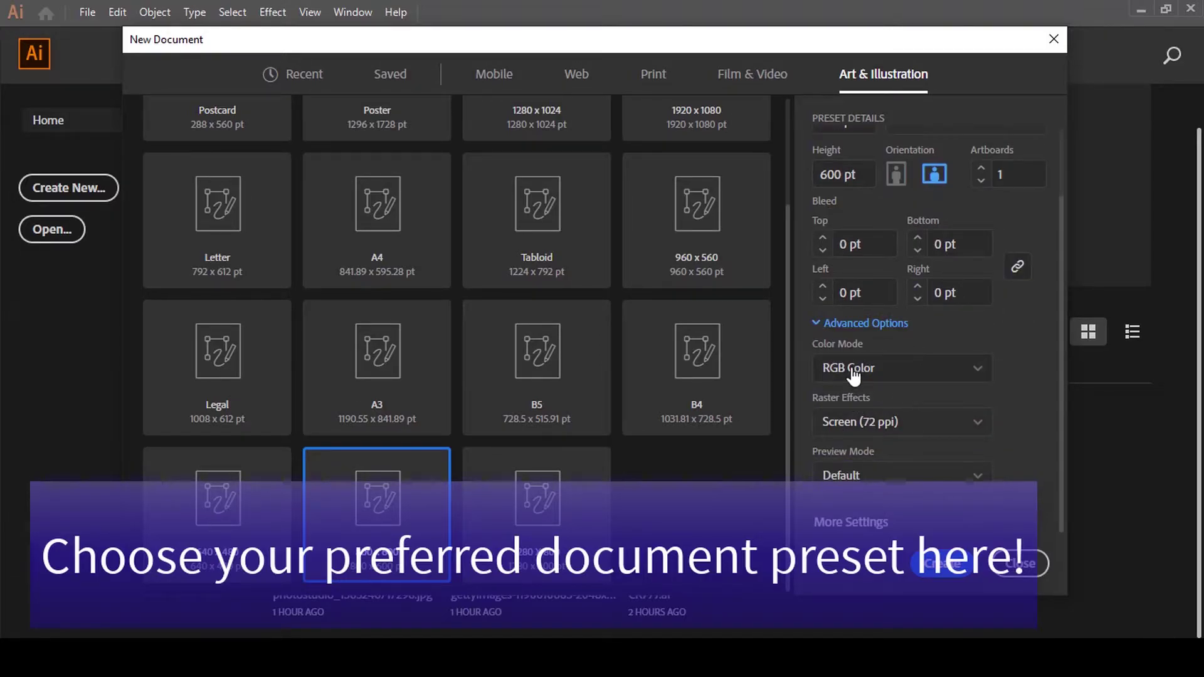
click(856, 375)
click(853, 396)
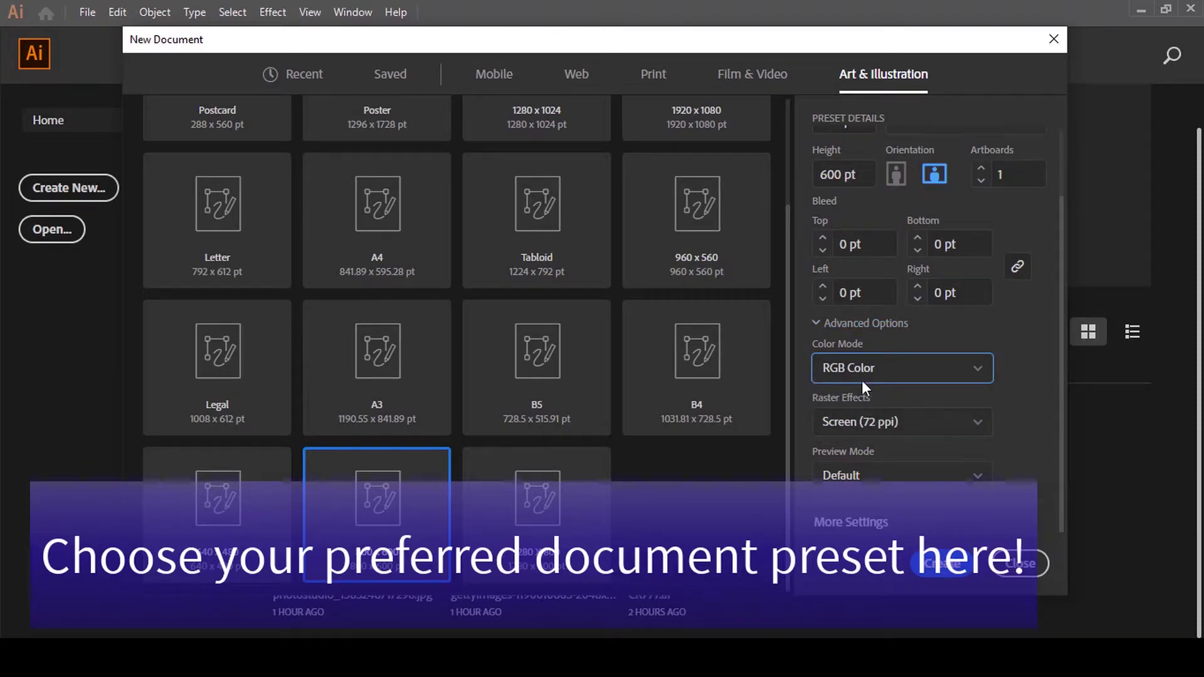
click(877, 421)
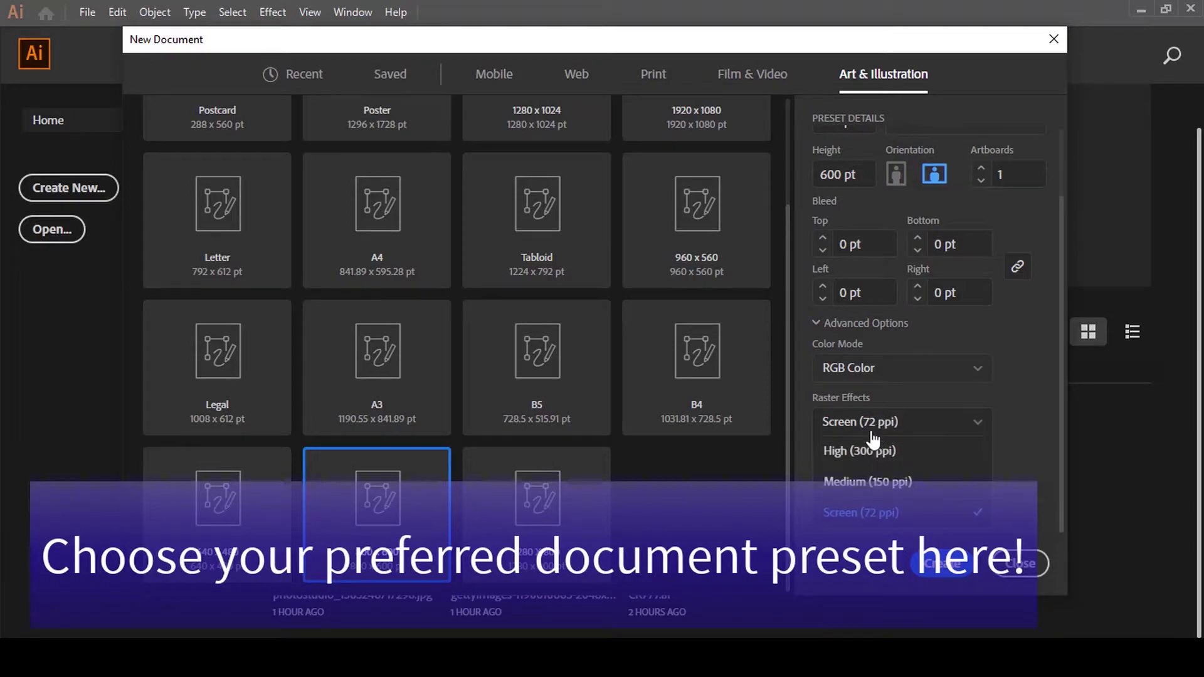
click(868, 483)
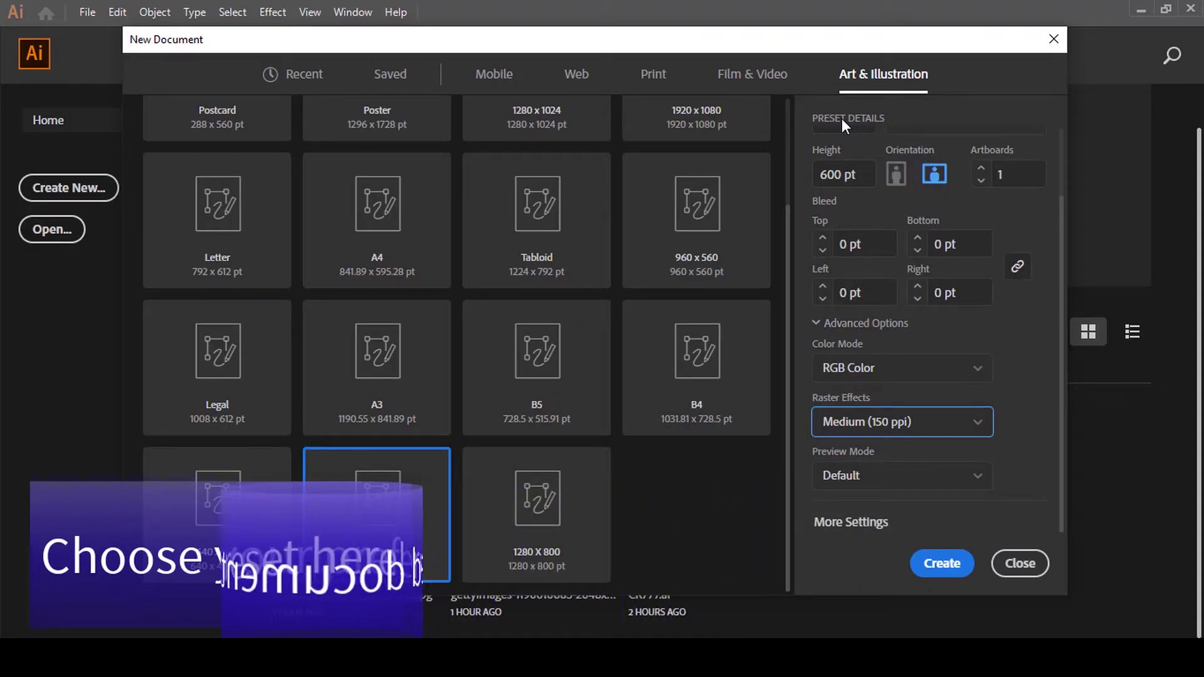
scroll(838, 265, up, 2)
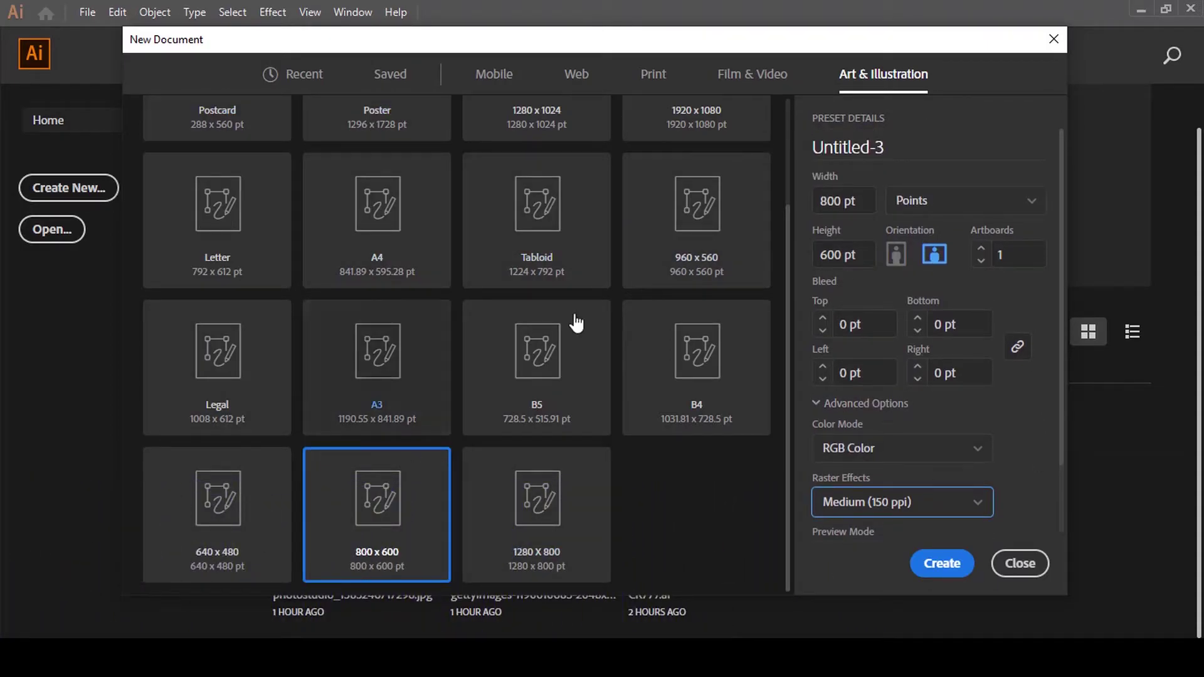
click(951, 565)
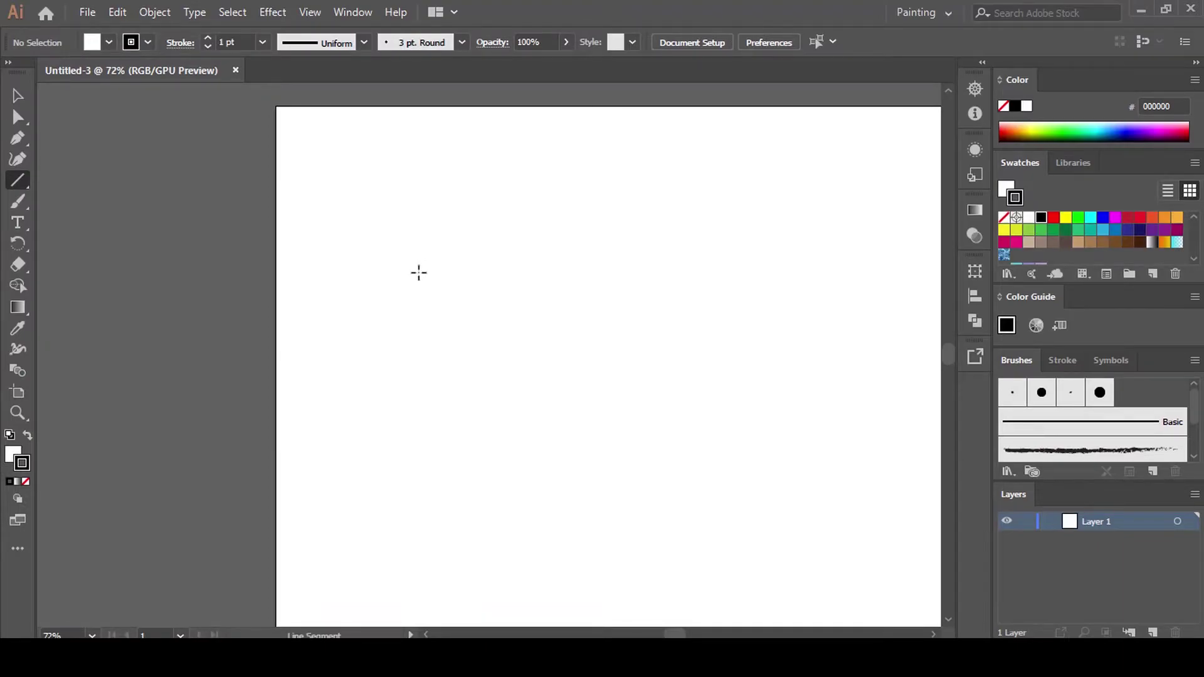
Activate the Selection tool and look over the blank artboard
scroll(344, 254, down, 3)
scroll(344, 254, up, 3)
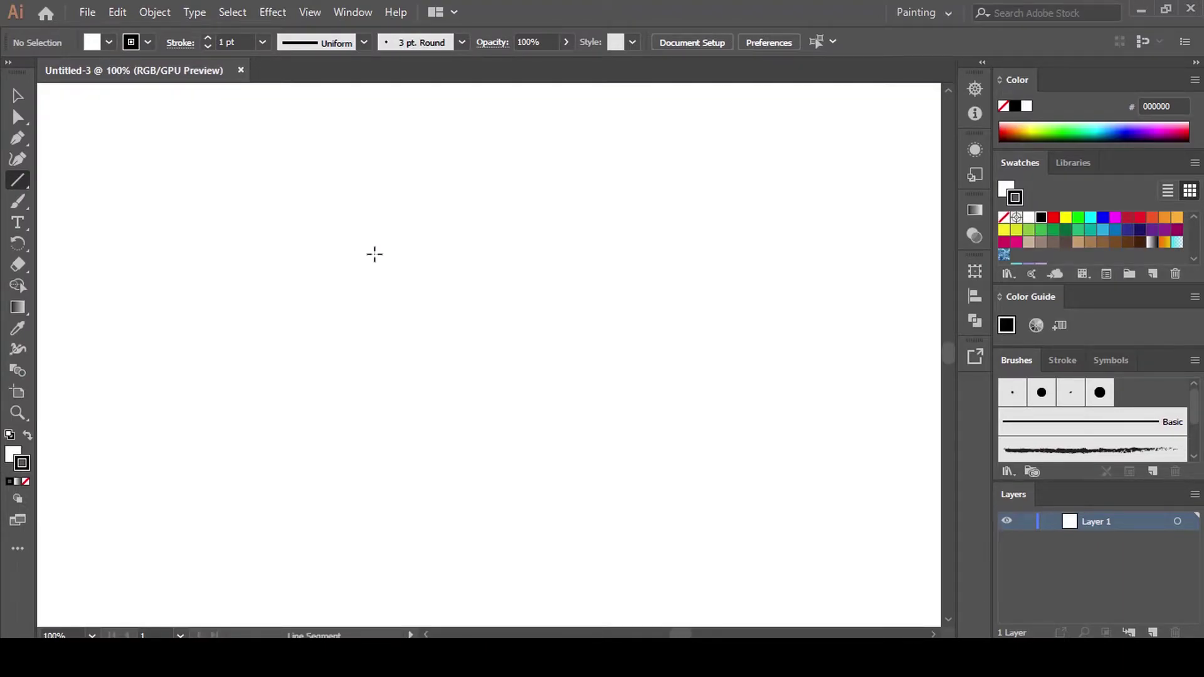
key(v)
scroll(301, 207, down, 2)
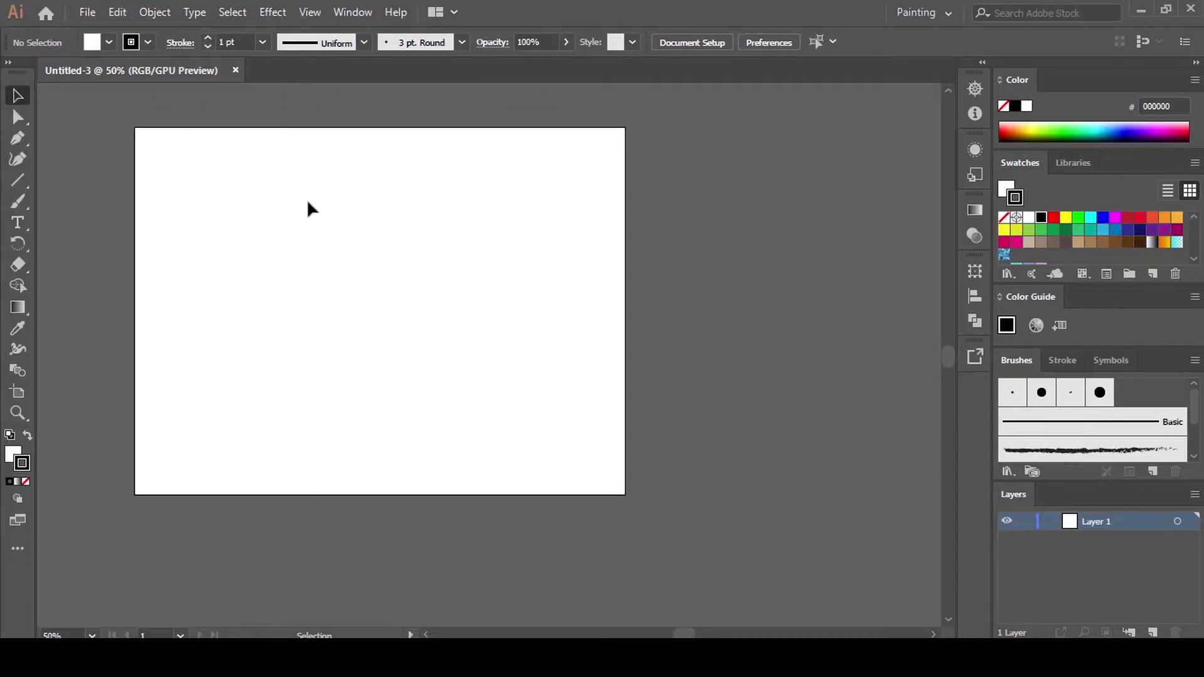
scroll(401, 209, up, 2)
scroll(433, 209, up, 1)
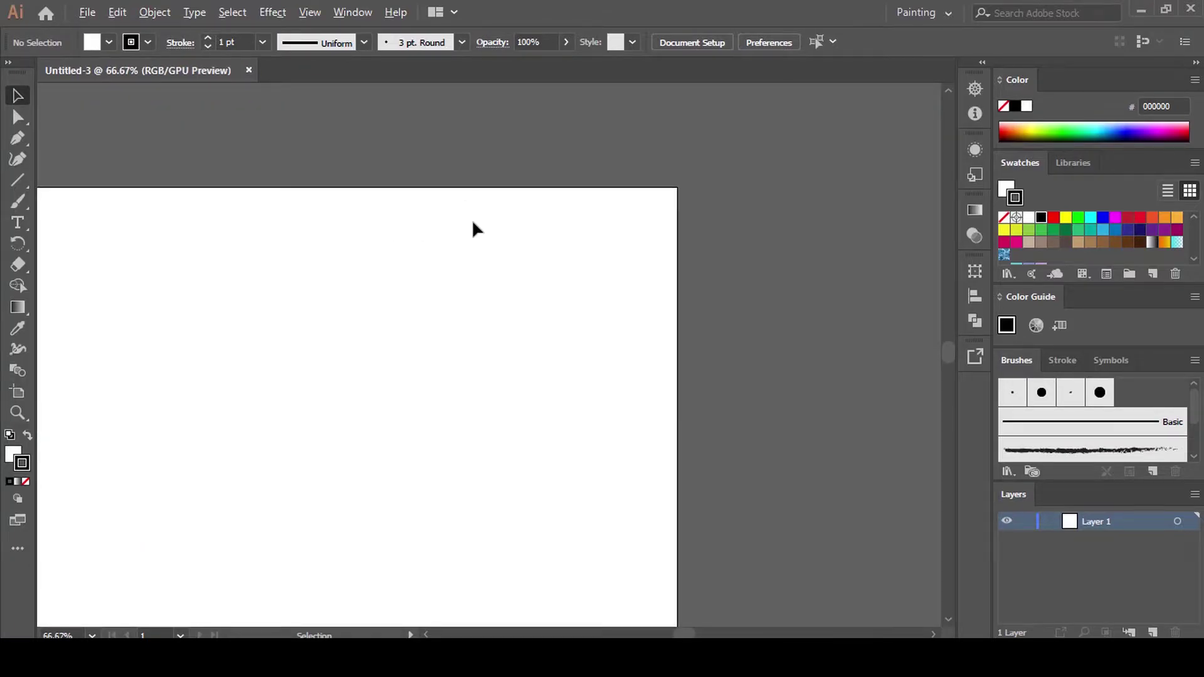
scroll(464, 236, down, 2)
scroll(317, 256, up, 1)
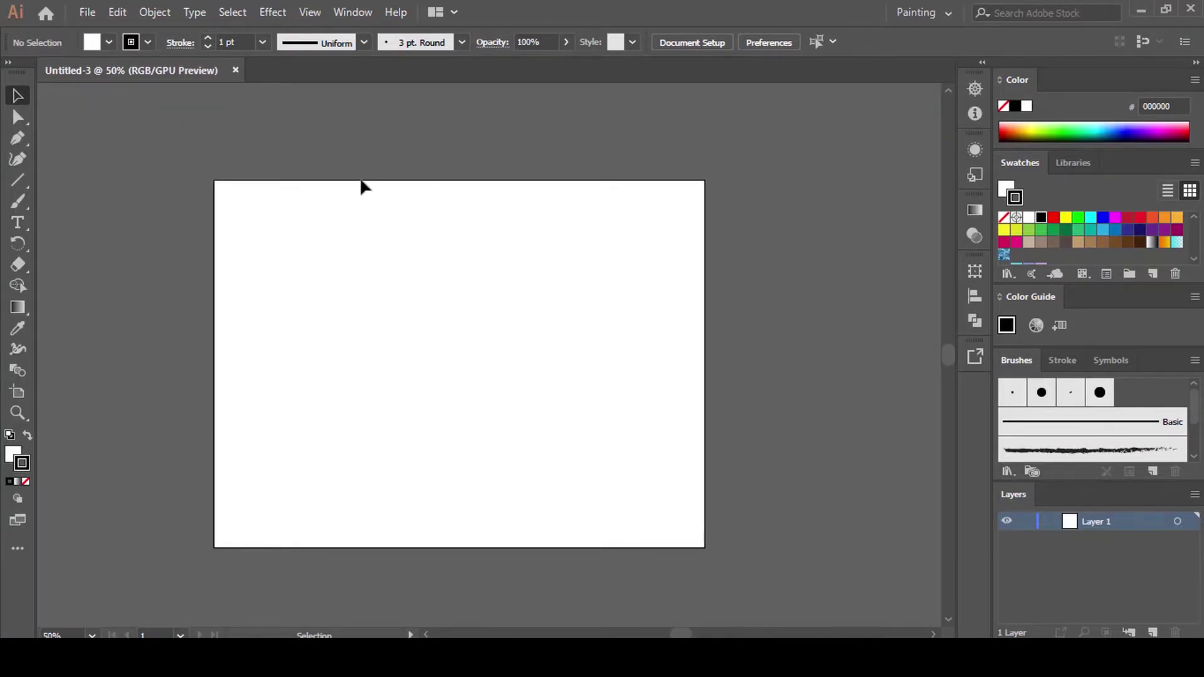
scroll(468, 247, down, 2)
scroll(467, 247, up, 1)
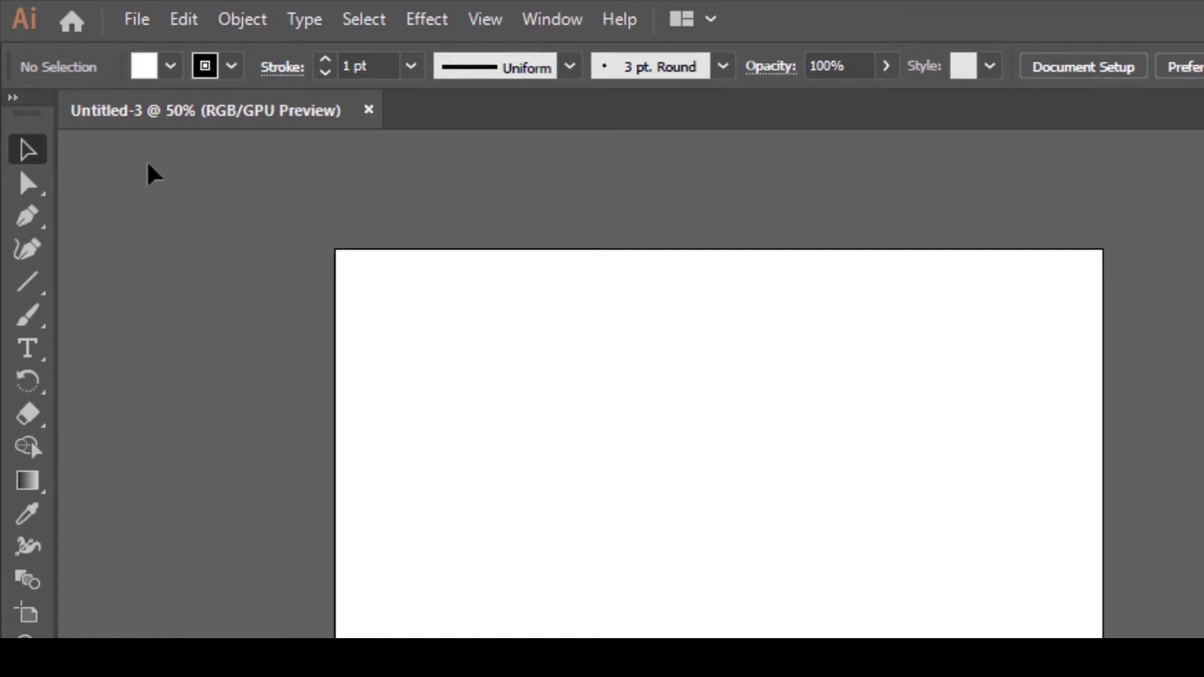
Open the image Amber_Heard_Gray_background_Singlet_Hair_Glance_579925_3840x2400.jpg from the PICS folder
click(153, 23)
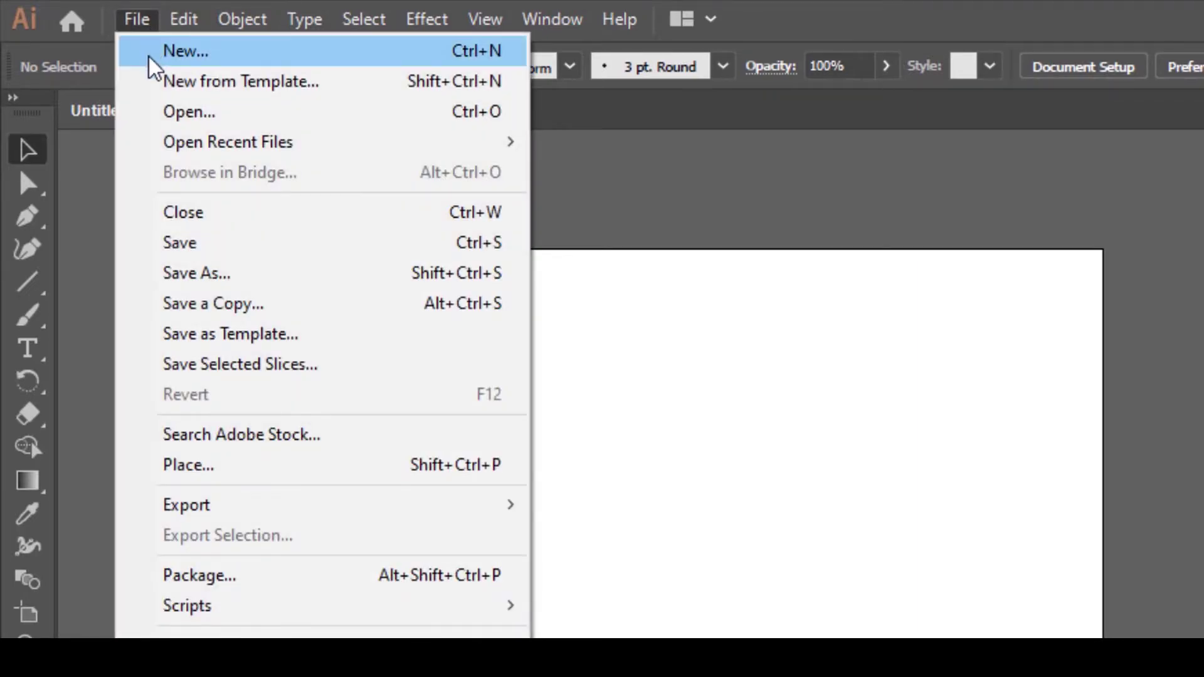
click(161, 116)
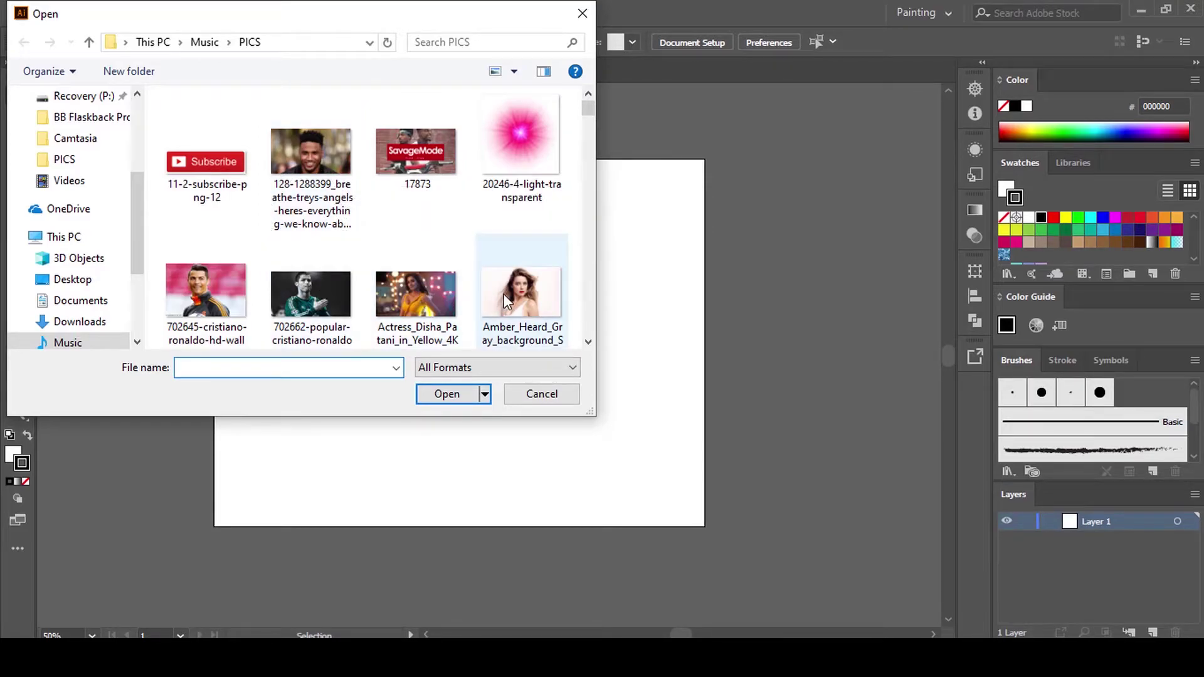
click(536, 303)
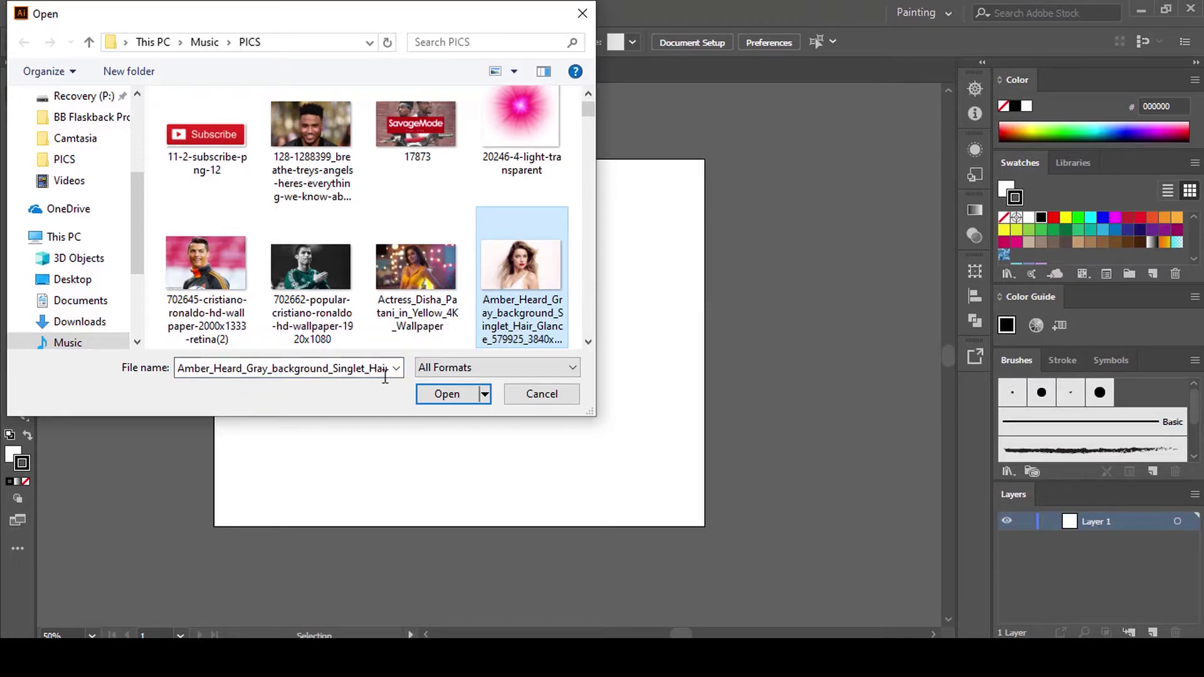
click(446, 393)
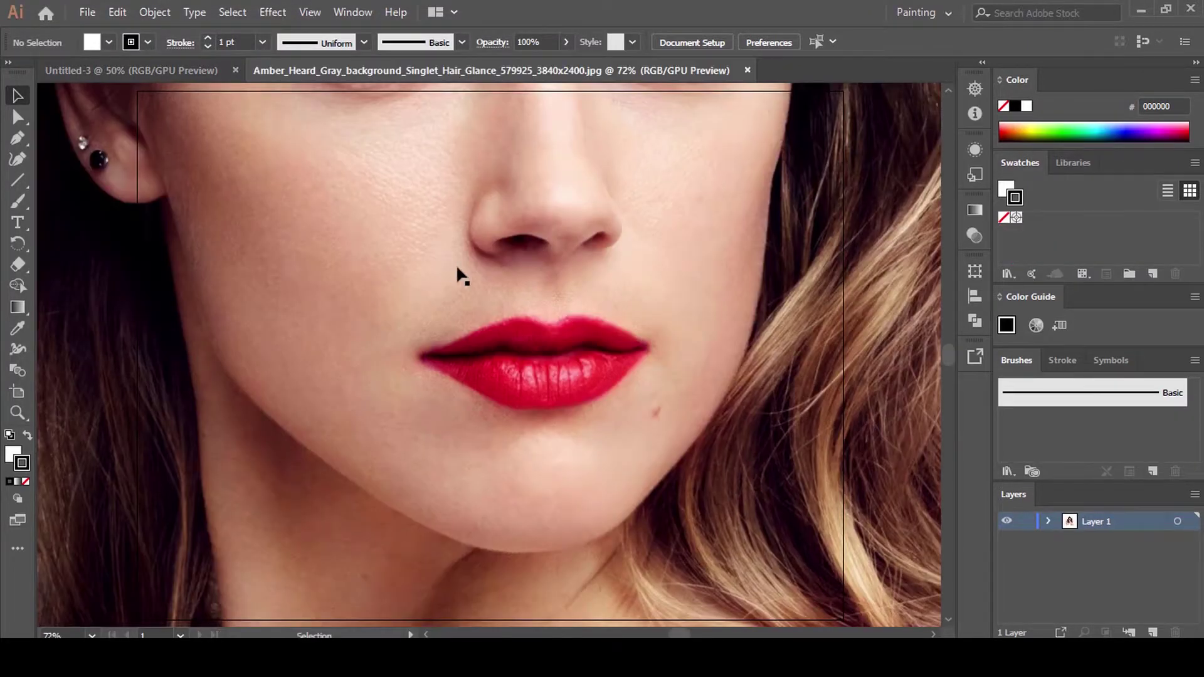
Scale the portrait image down proportionally about its centre until it roughly matches the artboard's size, and deselect it
scroll(457, 271, up, 5)
scroll(445, 251, down, 3)
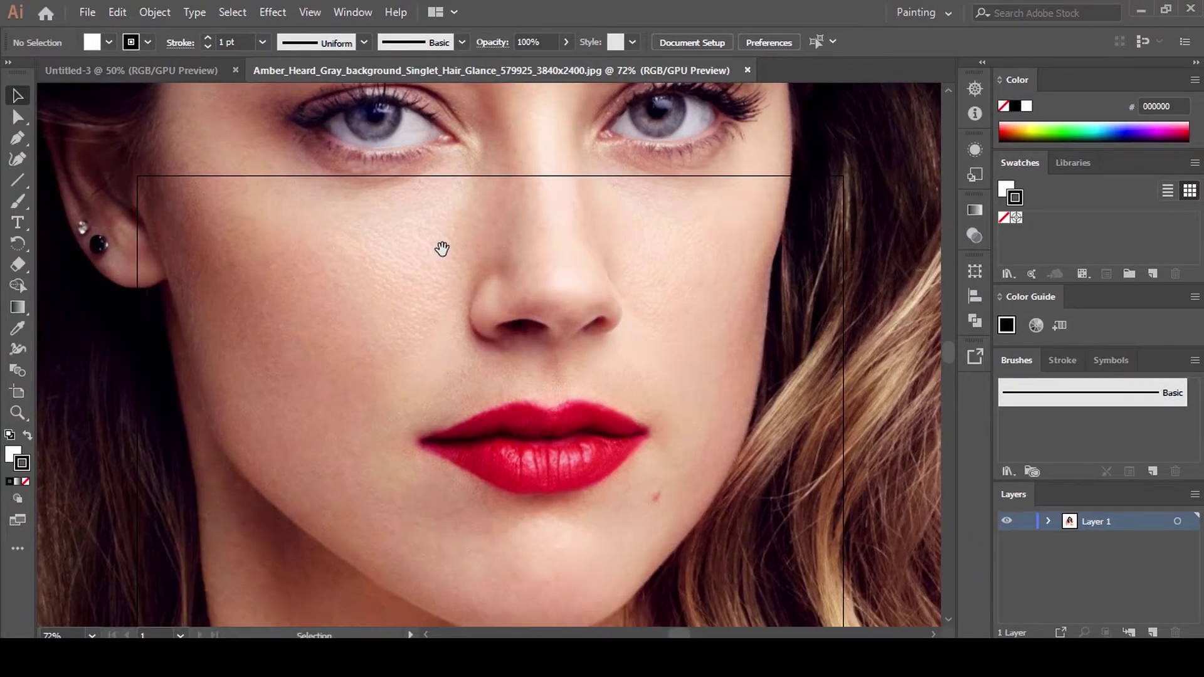
scroll(443, 249, down, 5)
click(457, 242)
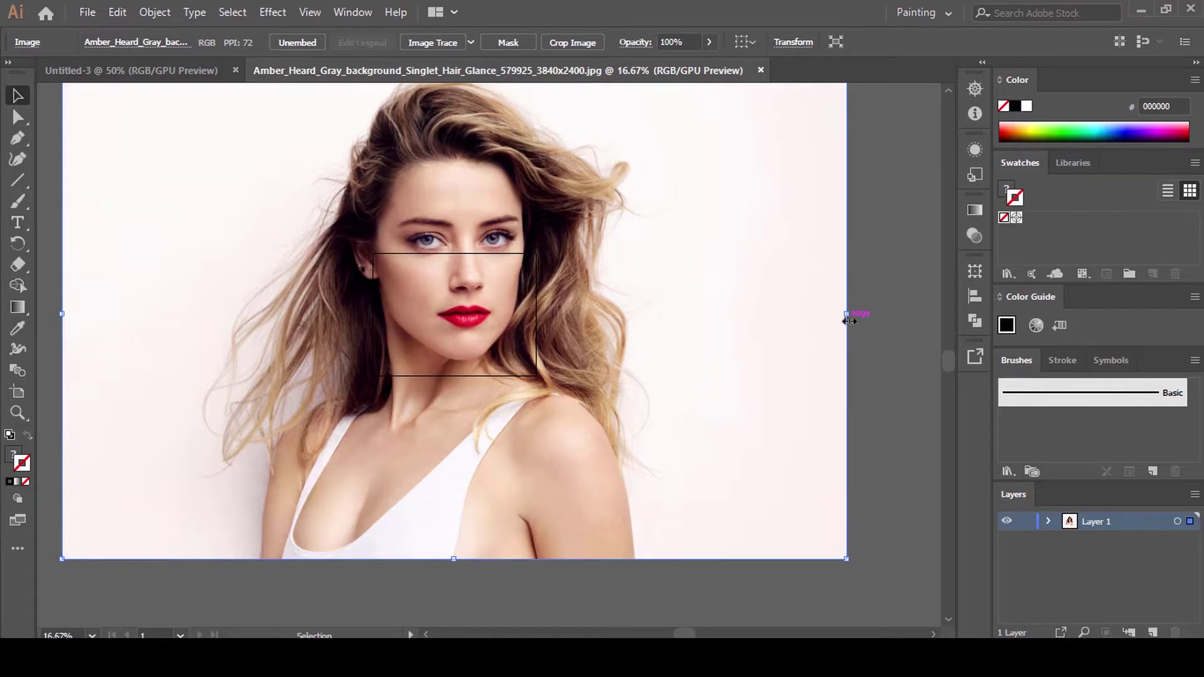
drag(846, 317, 545, 322)
scroll(480, 311, up, 3)
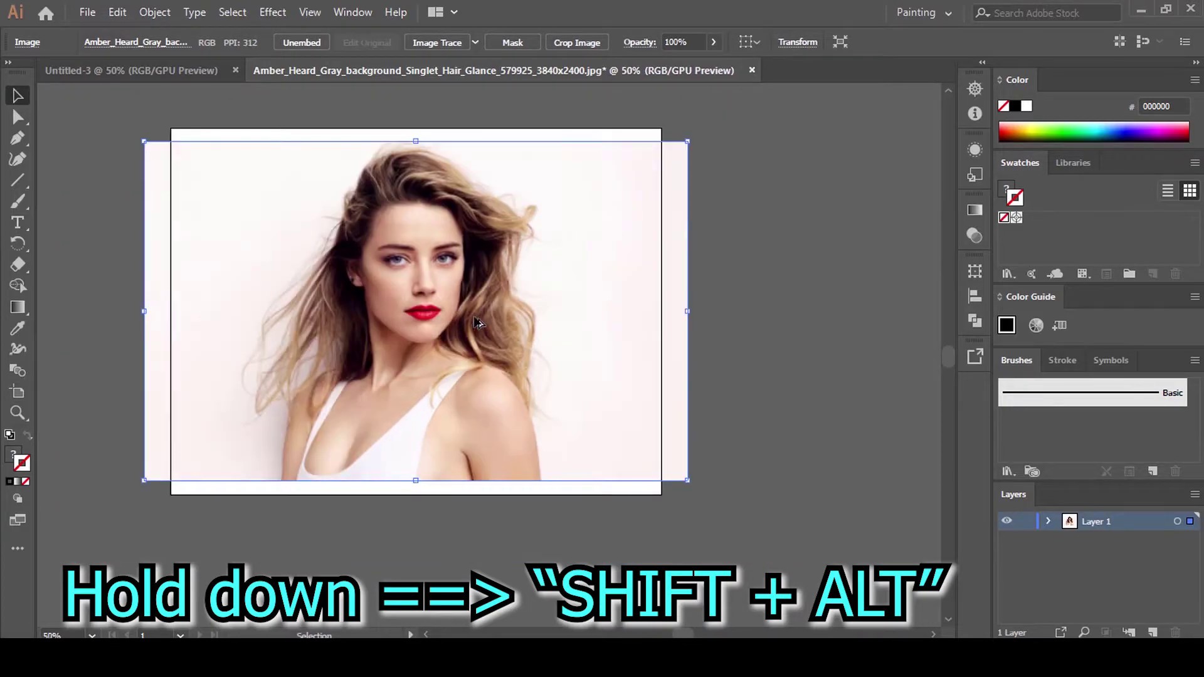
click(734, 314)
scroll(731, 318, up, 2)
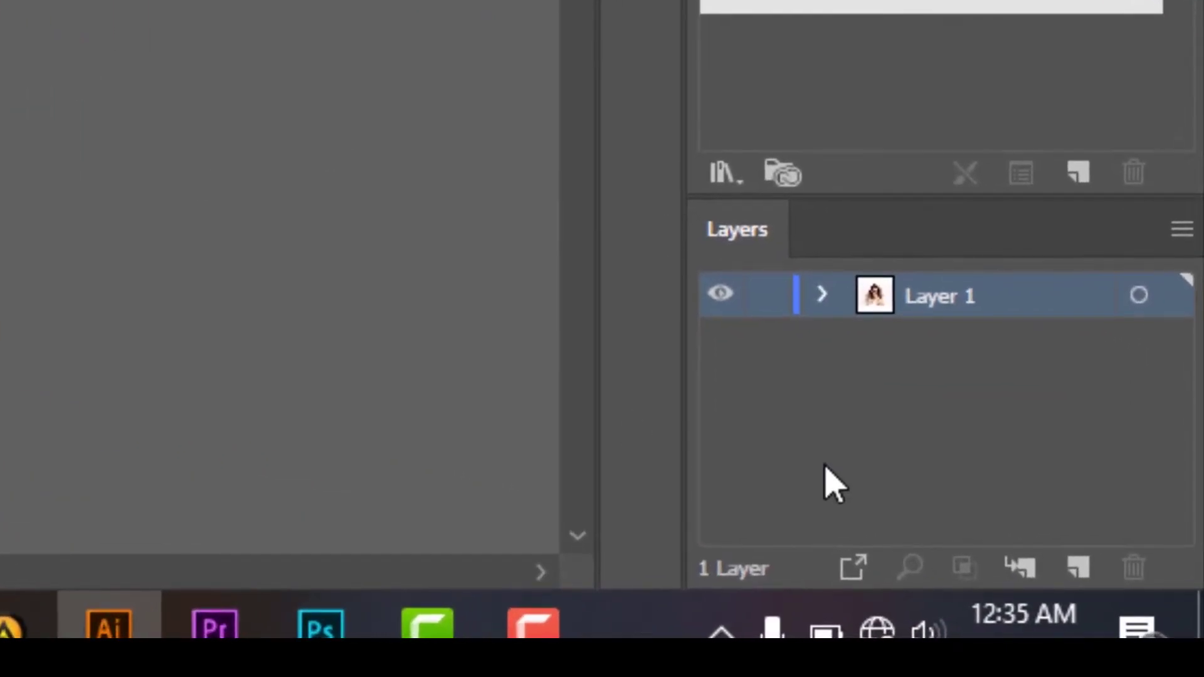
Lock Layer 1 holding the portrait image and add a new layer above it
click(764, 307)
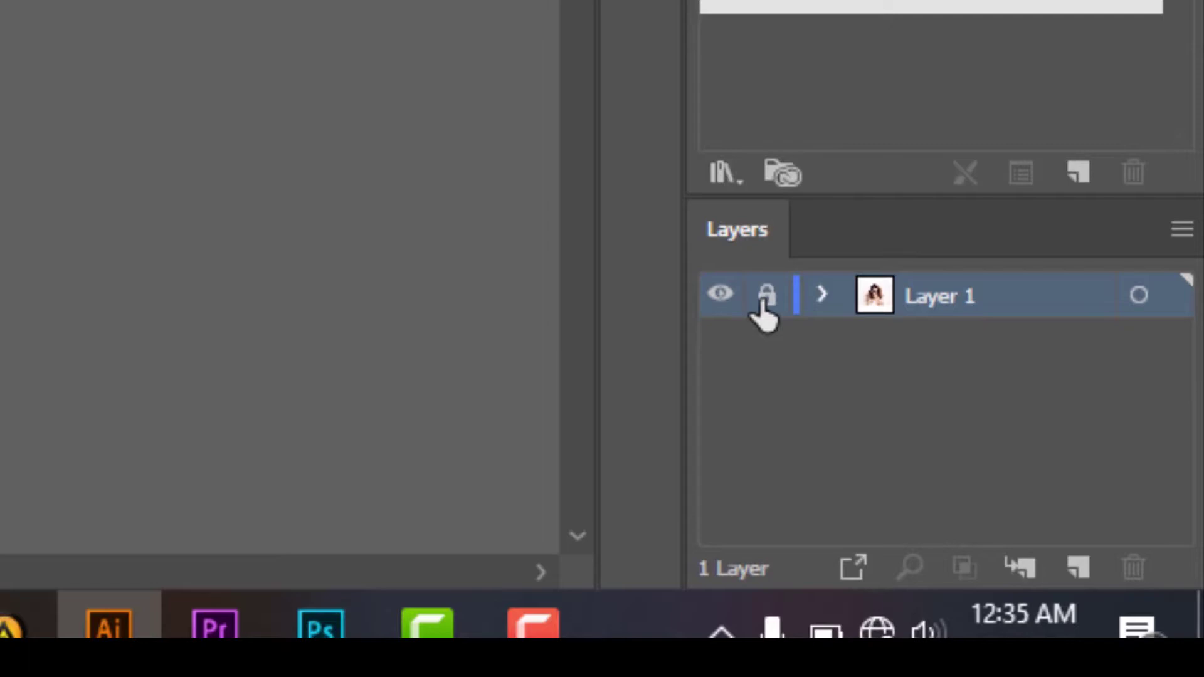
click(1076, 569)
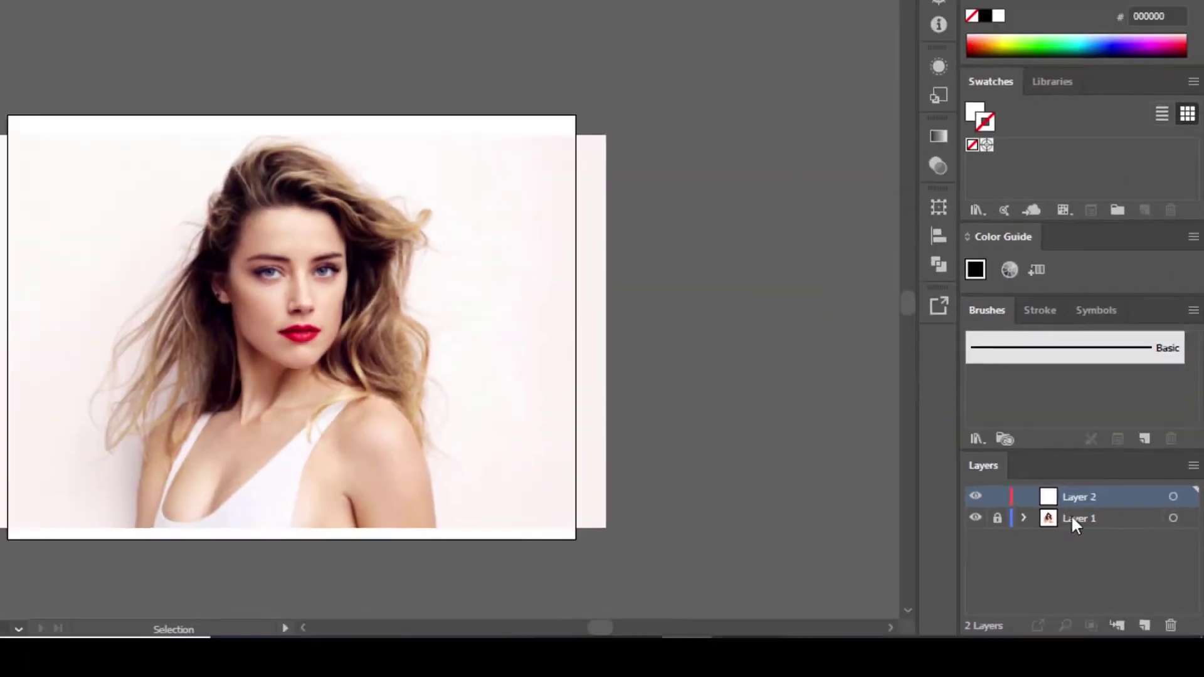
scroll(234, 310, up, 2)
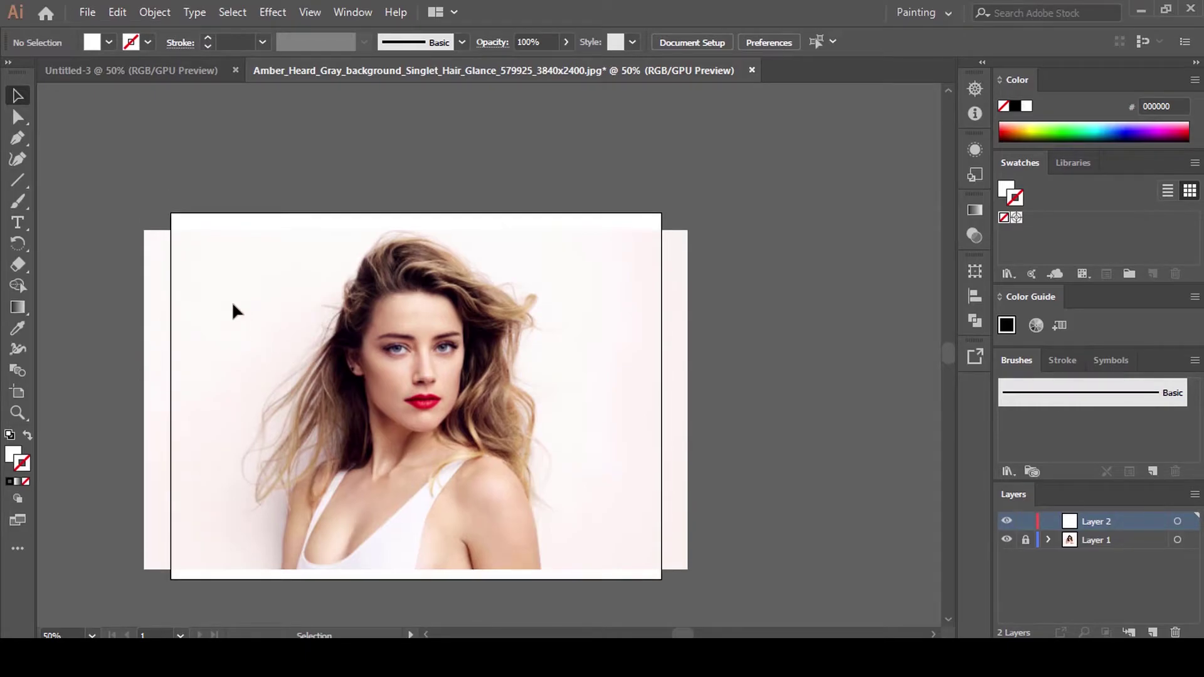
Draw a straight horizontal line about 588 pt long above the artboard with the Line Segment Tool
scroll(414, 244, down, 1)
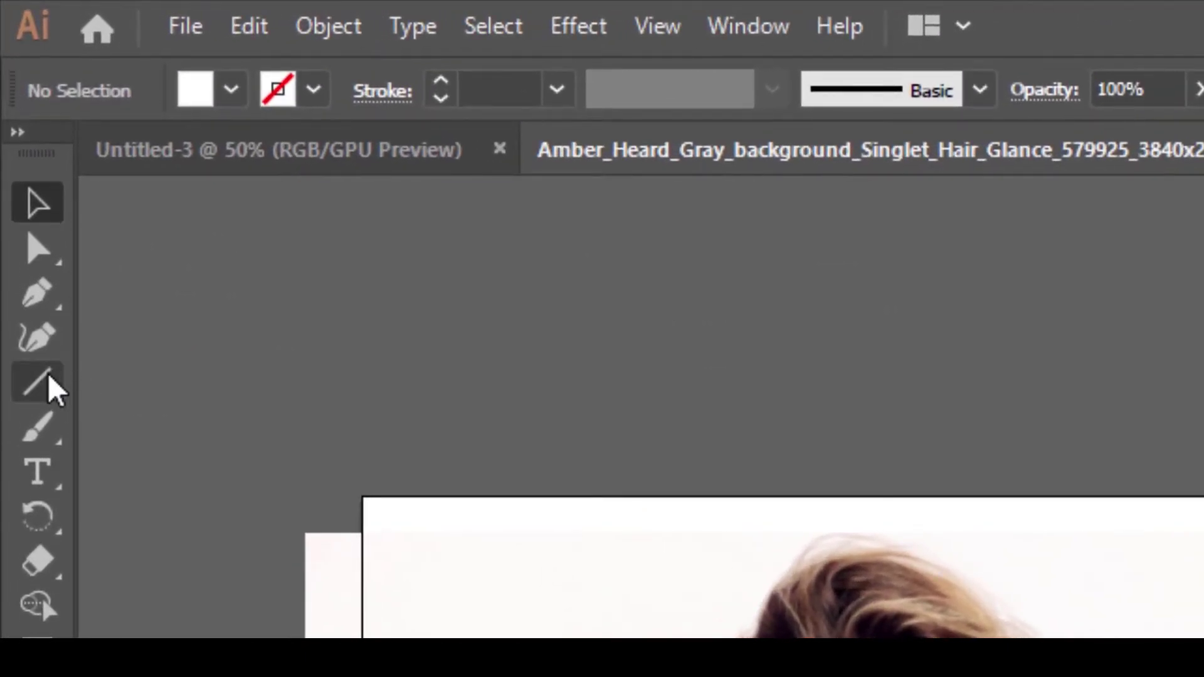
click(49, 378)
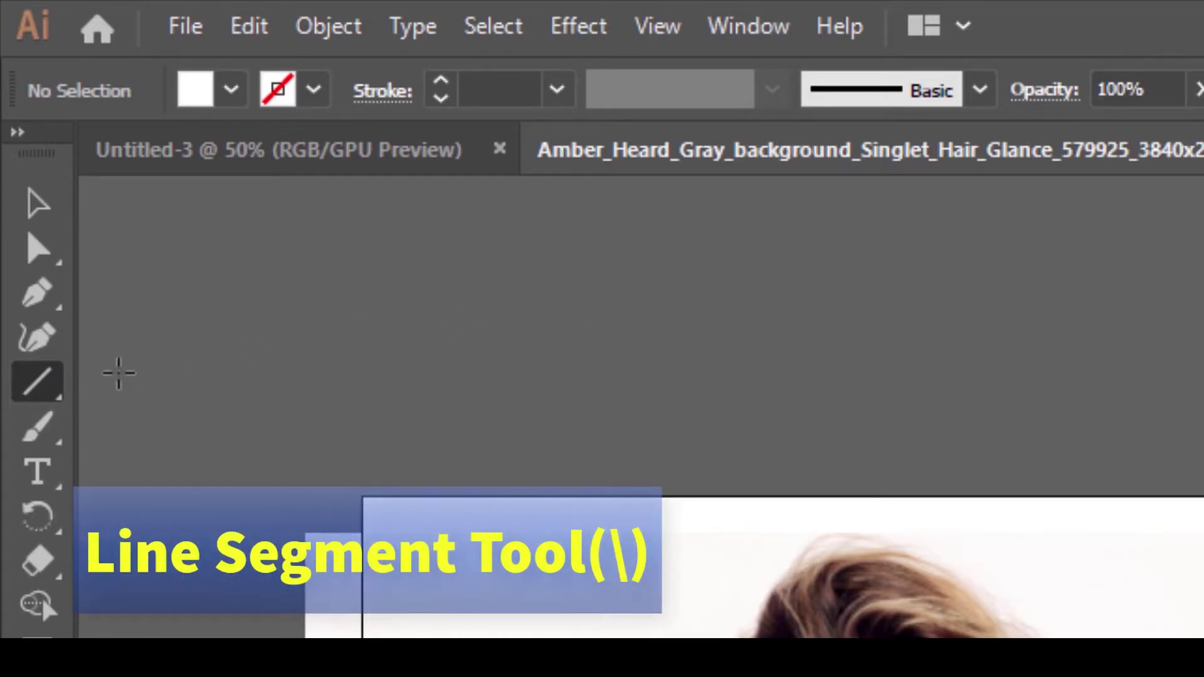
right_click(35, 390)
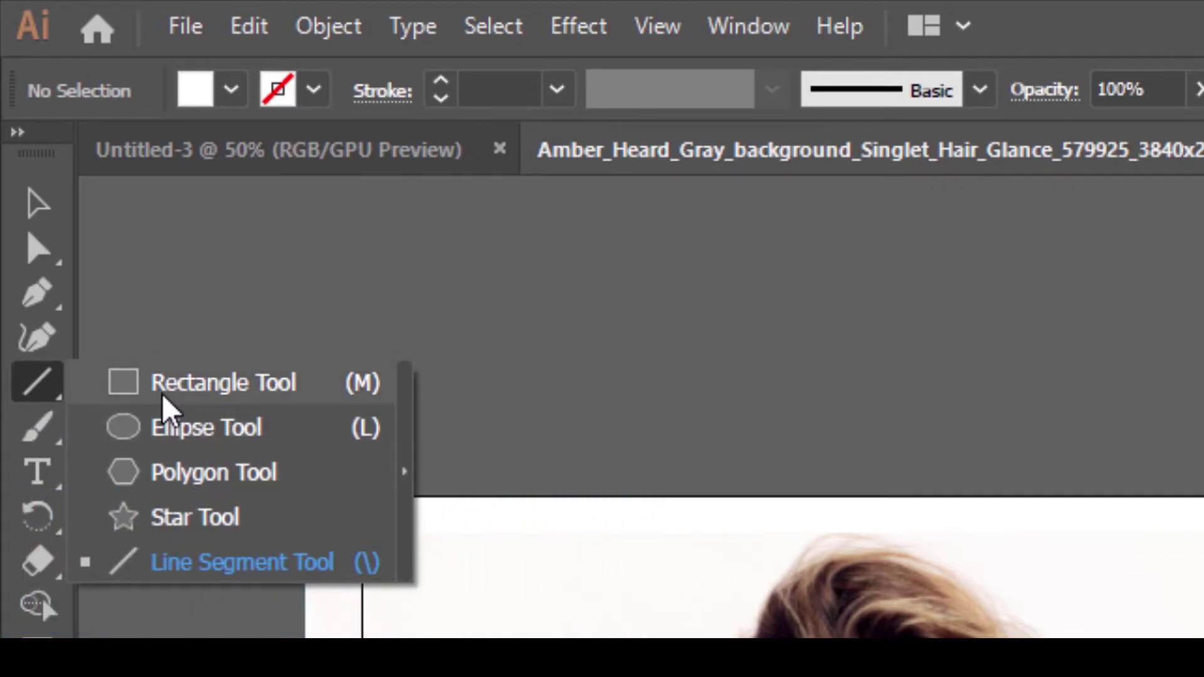
right_click(36, 384)
right_click(37, 384)
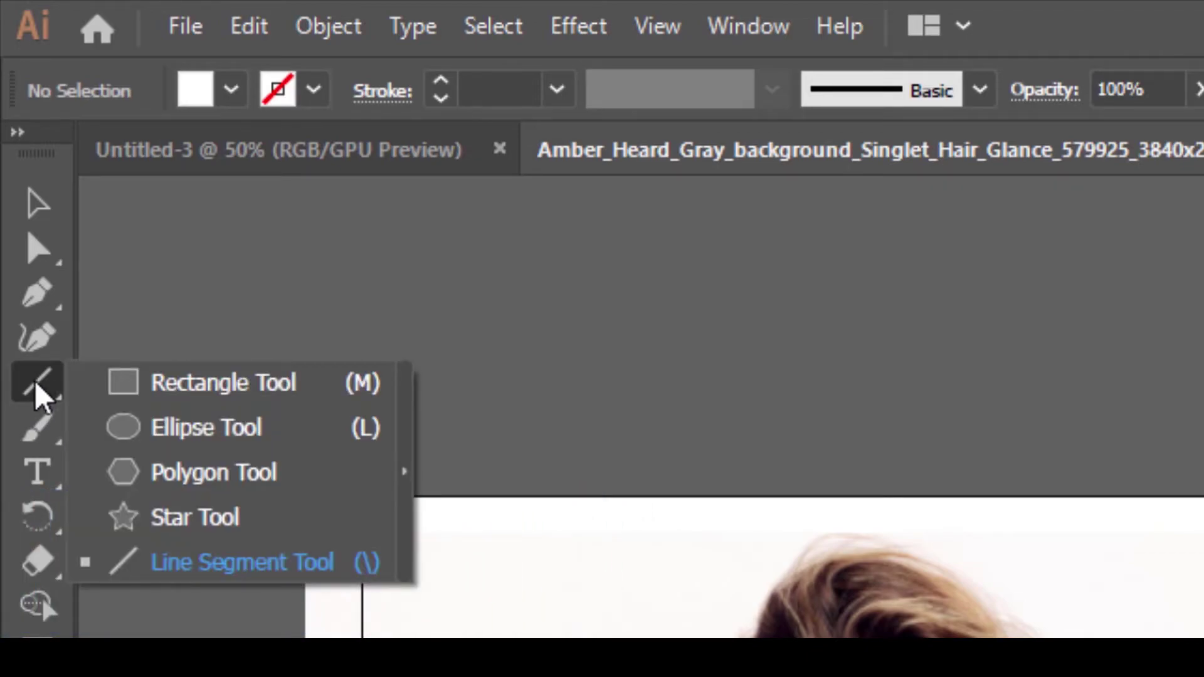
right_click(36, 385)
right_click(35, 385)
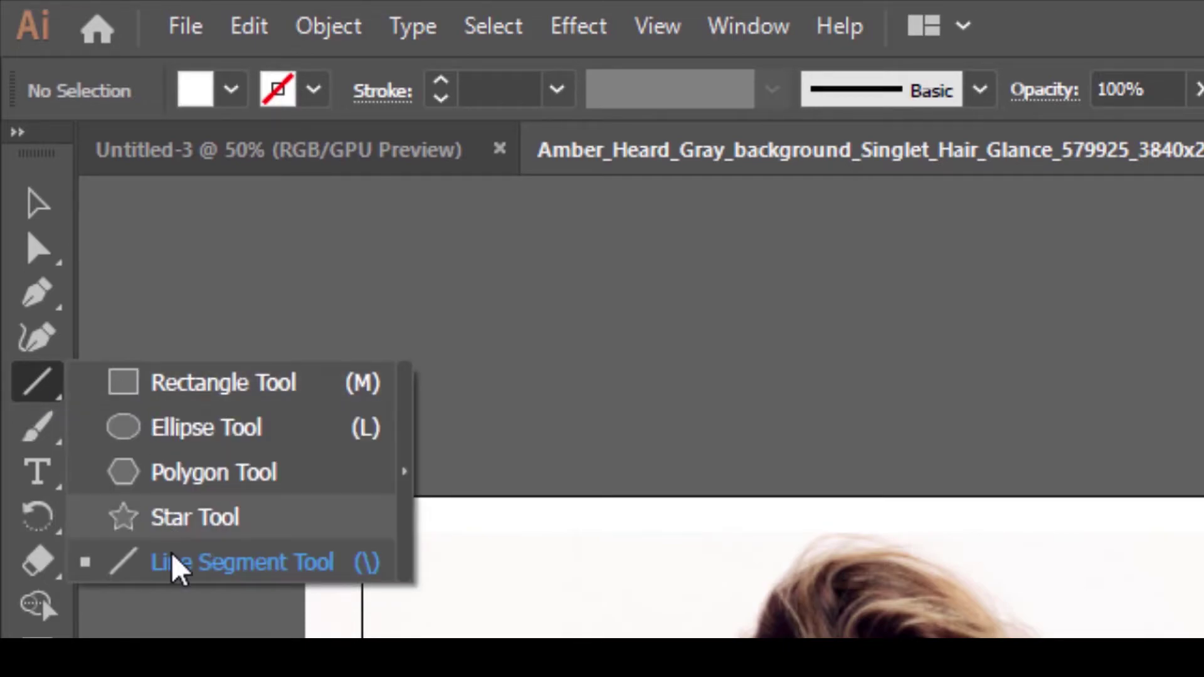
click(215, 578)
drag(306, 534, 311, 321)
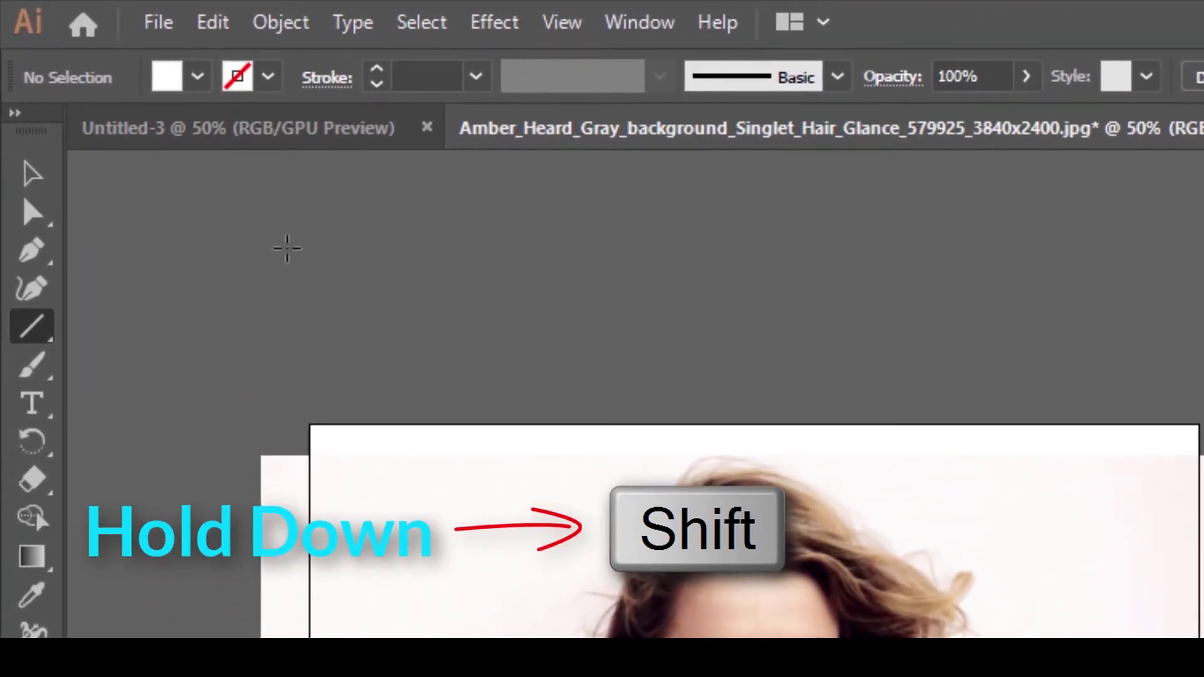
drag(287, 248, 941, 265)
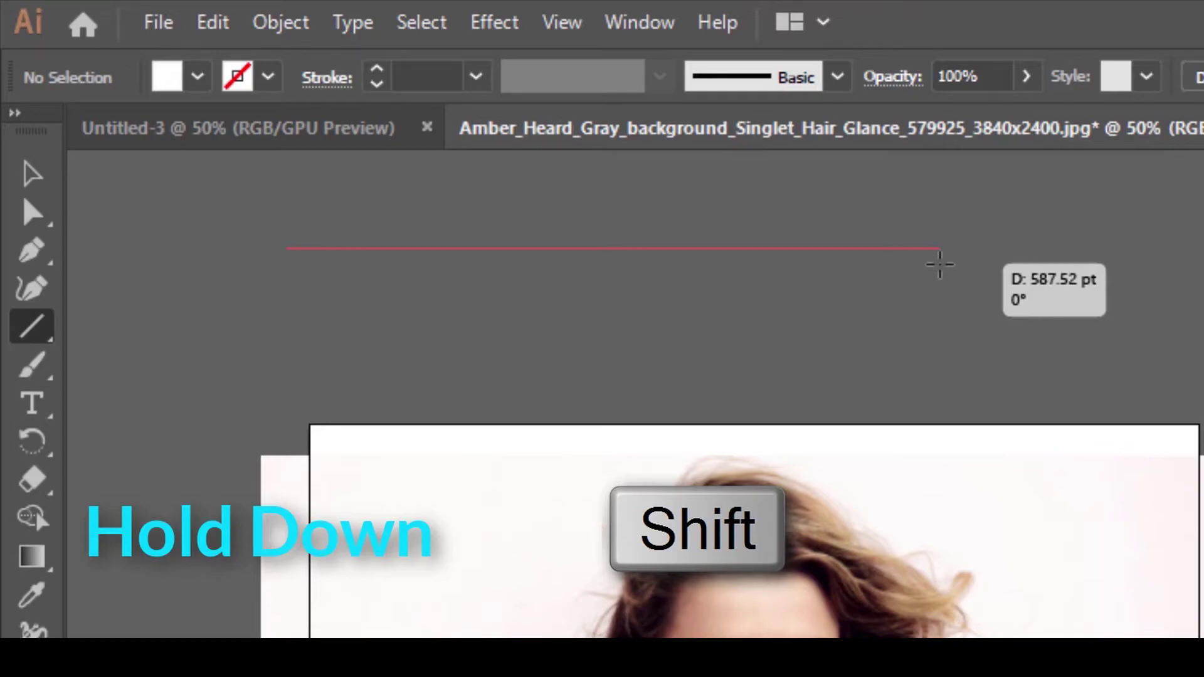
drag(940, 265, 940, 265)
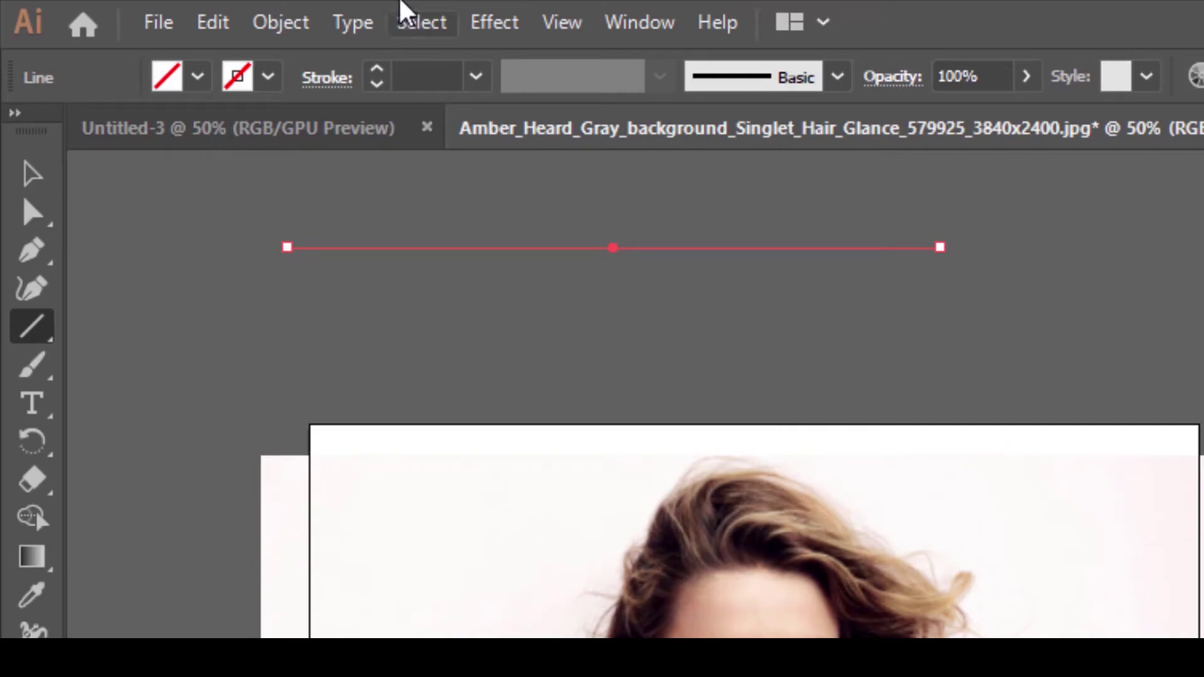
Give the line a 3 pt stroke and apply the lens-shaped variable width profile that tapers at both ends
click(377, 70)
click(377, 70)
click(377, 71)
click(376, 70)
click(376, 71)
click(377, 70)
click(376, 71)
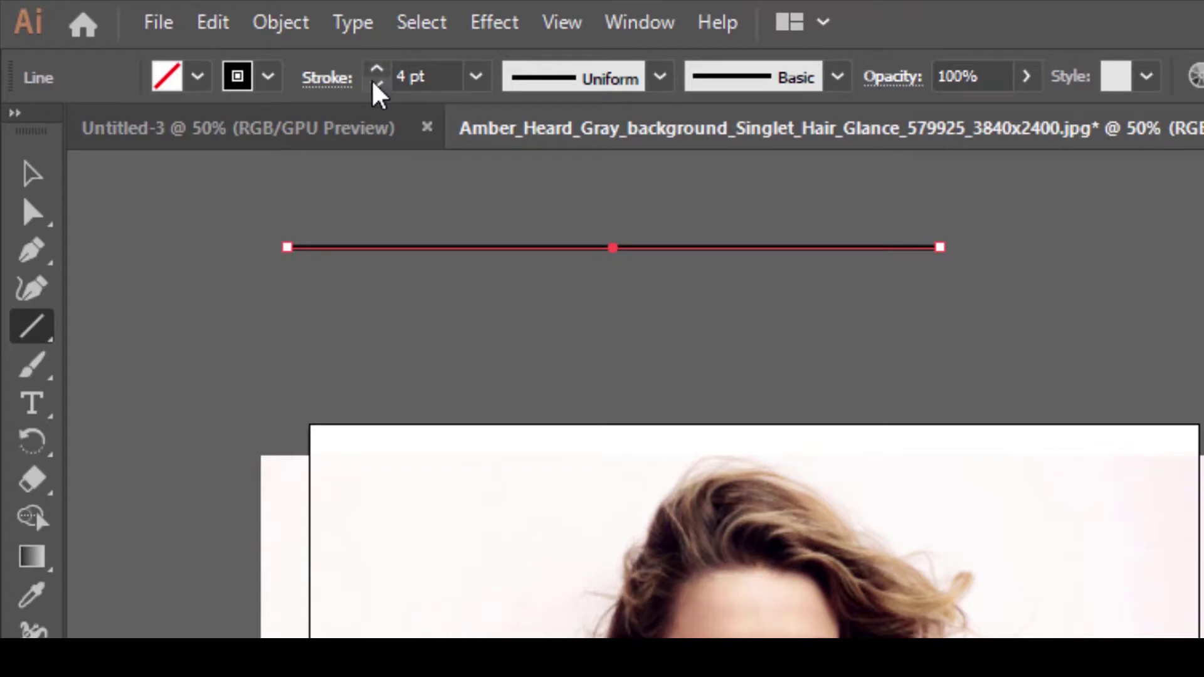
click(376, 84)
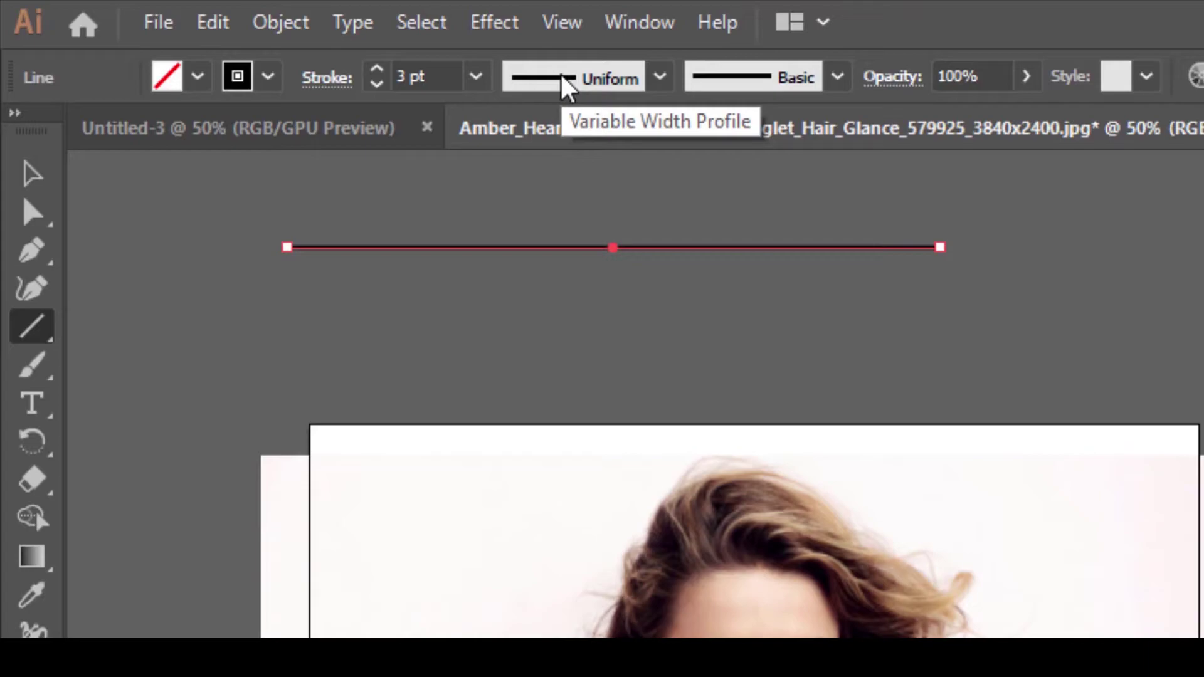
click(609, 86)
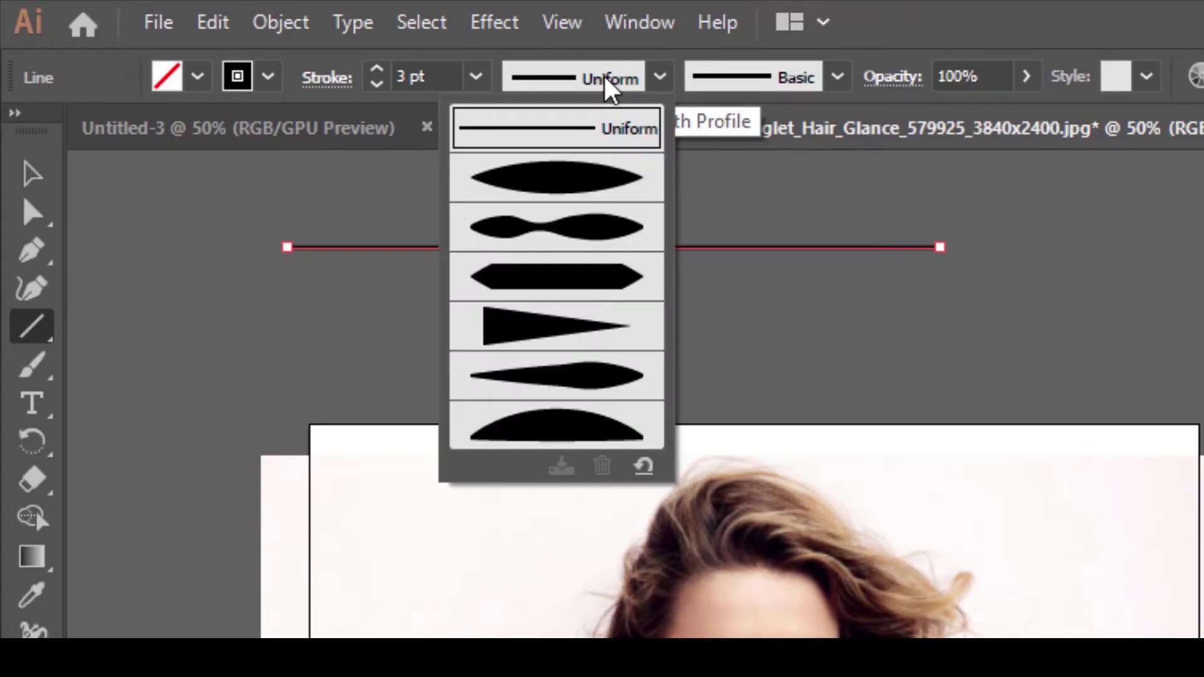
click(551, 187)
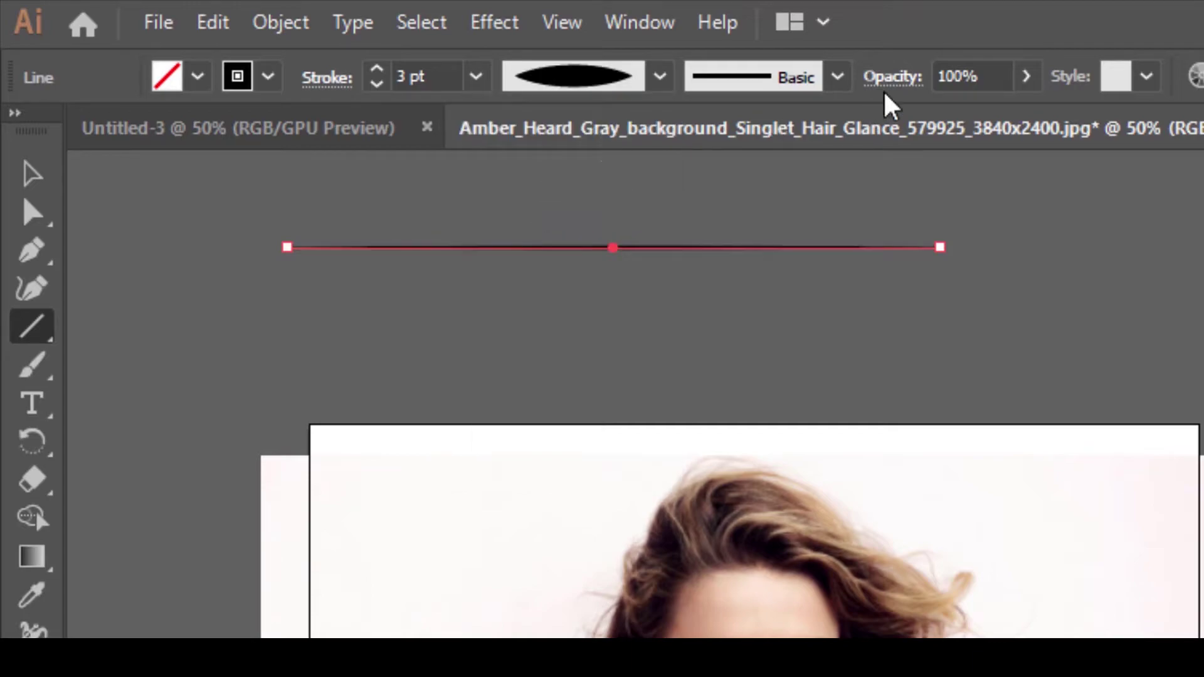
Create a new Art Brush from the tapered line, stretched to fit stroke length, and apply it to the line
click(779, 75)
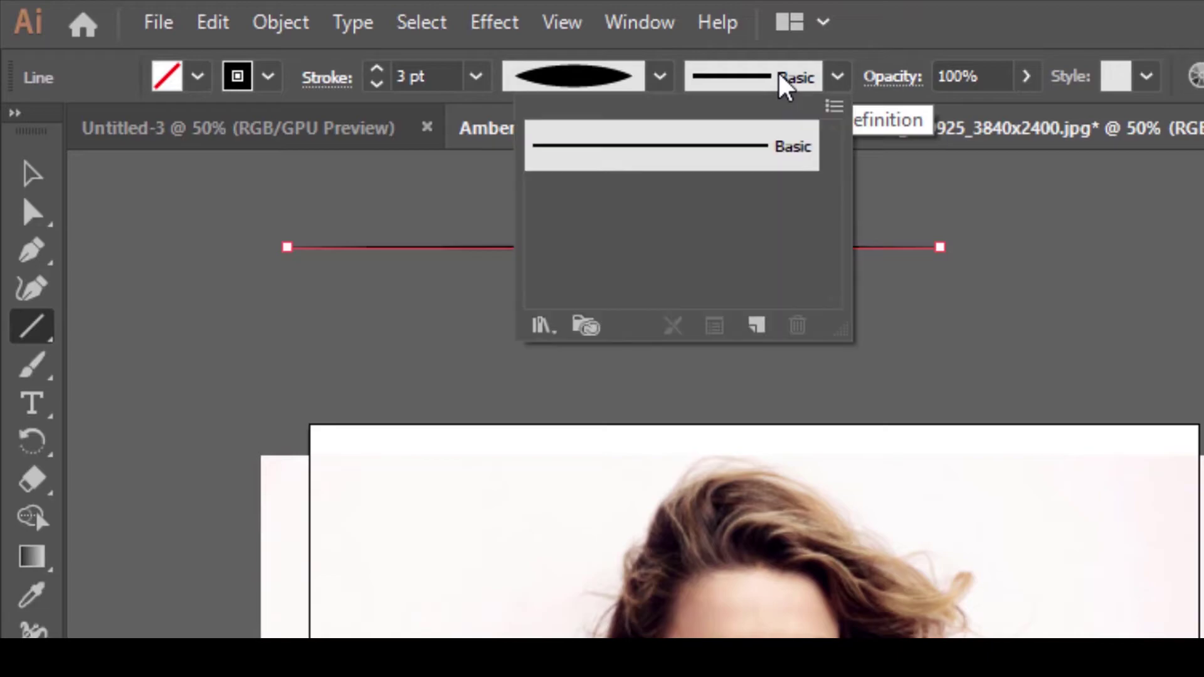
click(757, 324)
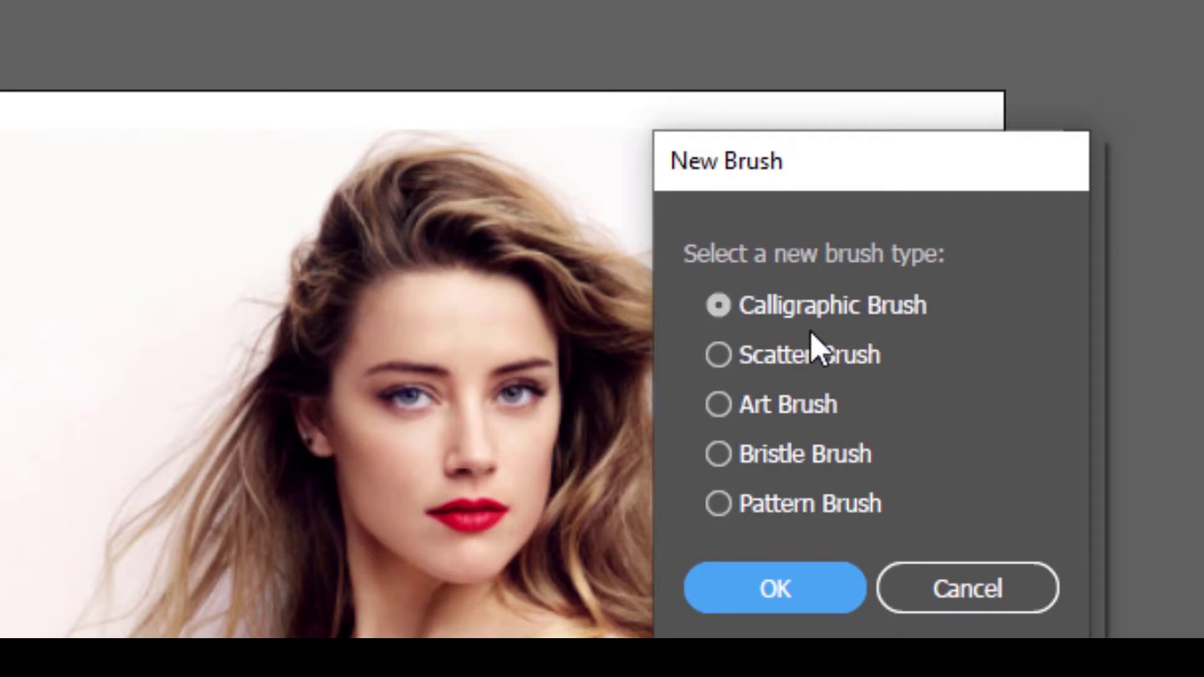
click(755, 419)
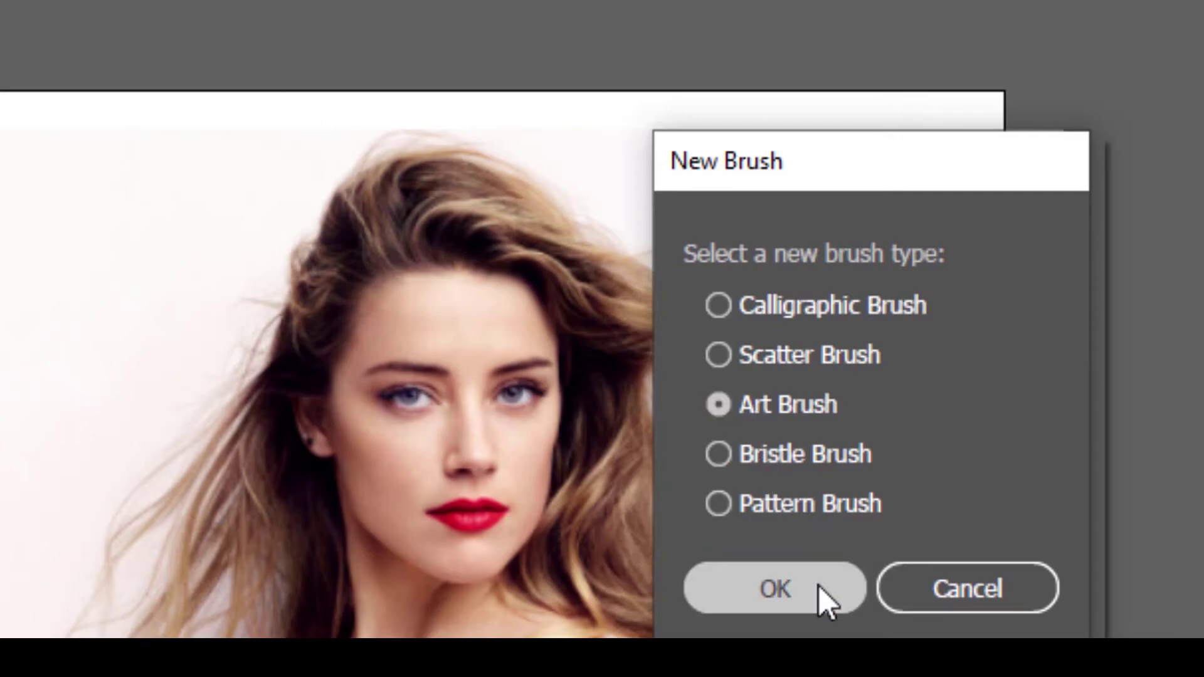
click(819, 586)
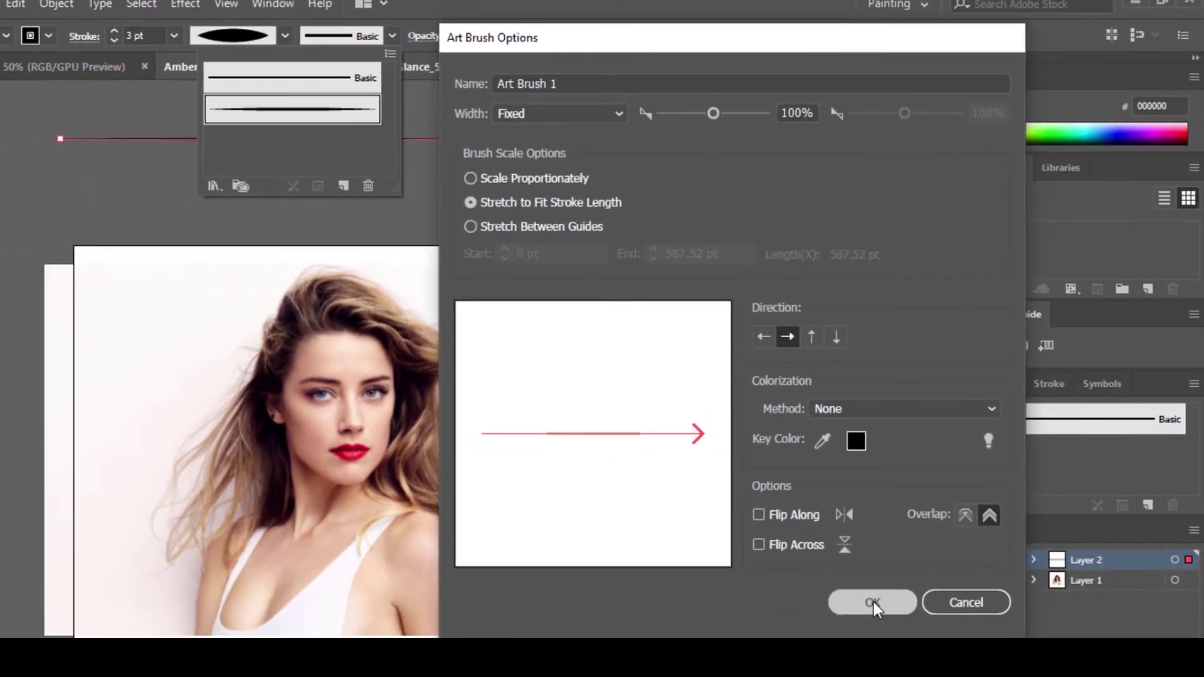
click(873, 606)
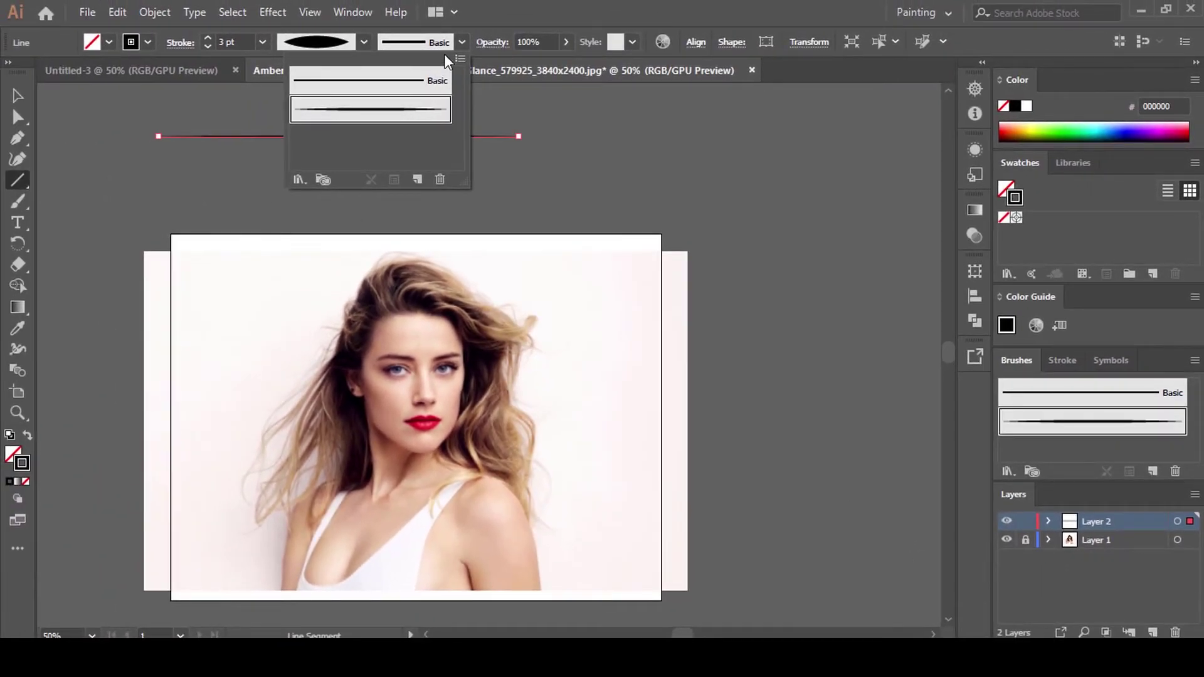
click(411, 115)
click(444, 41)
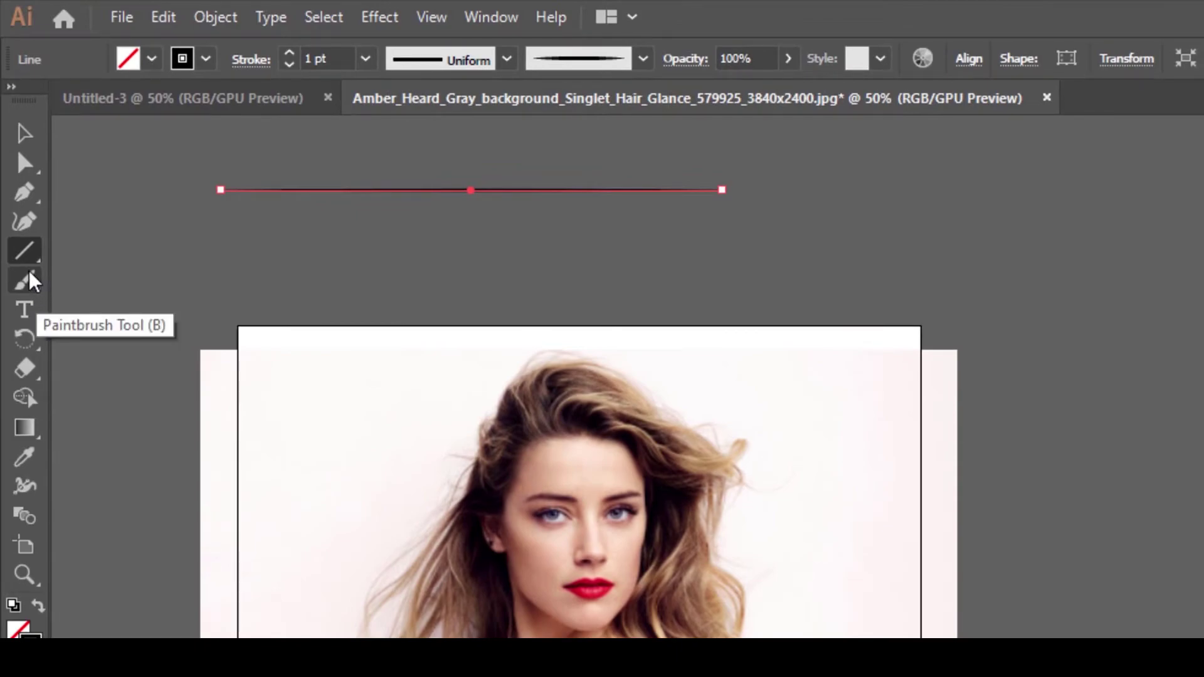
Paint a series of short curved test strokes with the new art brush on the empty canvas beside the portrait
click(25, 281)
drag(1052, 285, 1094, 274)
mouse_move(1098, 202)
mouse_down()
mouse_move(1095, 270)
mouse_move(1203, 309)
mouse_up()
mouse_move(1203, 243)
mouse_down()
mouse_move(1203, 307)
mouse_move(1171, 404)
mouse_up()
drag(1159, 348, 1170, 457)
drag(1075, 388, 1083, 495)
mouse_move(1106, 446)
mouse_down()
mouse_move(1176, 567)
mouse_move(1147, 639)
mouse_up()
drag(811, 434, 830, 525)
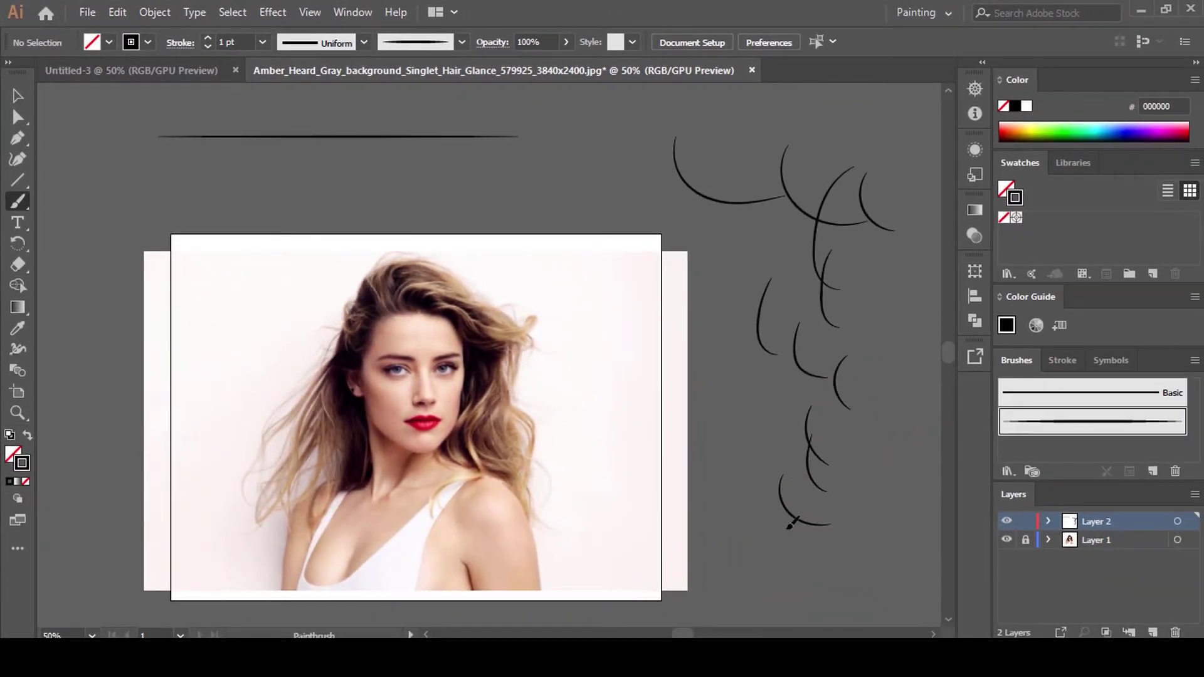
drag(781, 489, 863, 538)
drag(872, 470, 817, 403)
drag(904, 337, 814, 365)
drag(897, 294, 805, 259)
drag(815, 249, 731, 222)
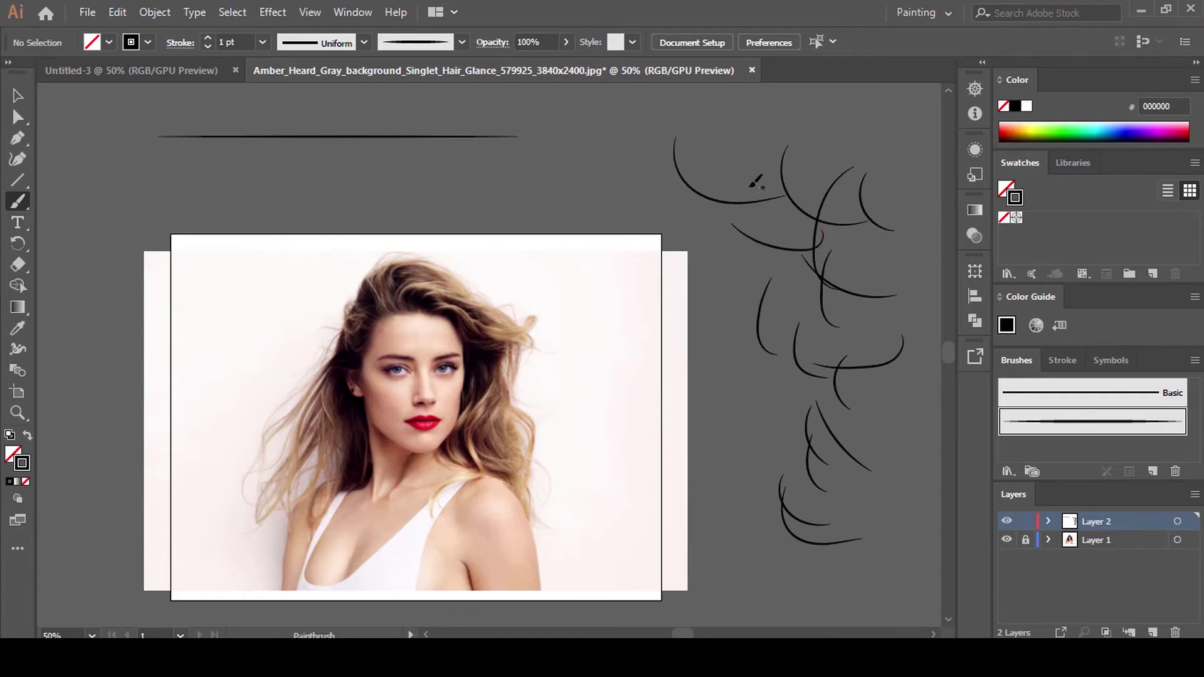
Trace the outline of the portrait's eye nearer the dark hair with the Paintbrush tool, along both lids, in one closed-looking stroke
scroll(409, 263, down, 4)
scroll(446, 339, down, 1)
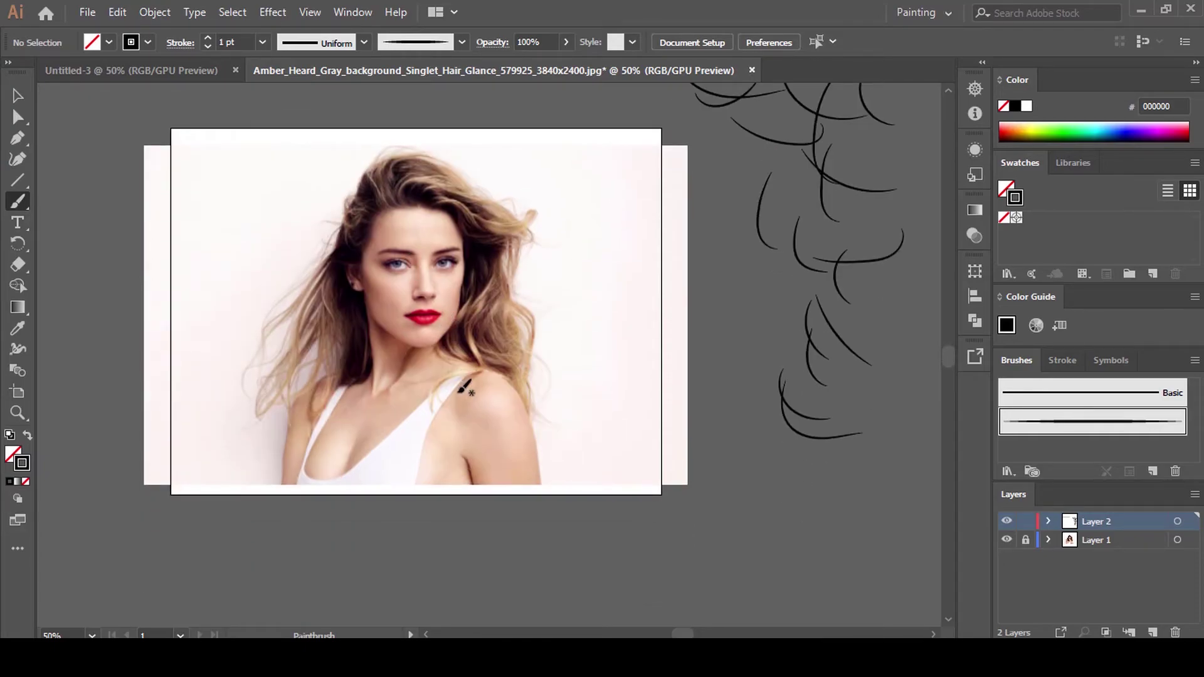
scroll(460, 254, up, 5)
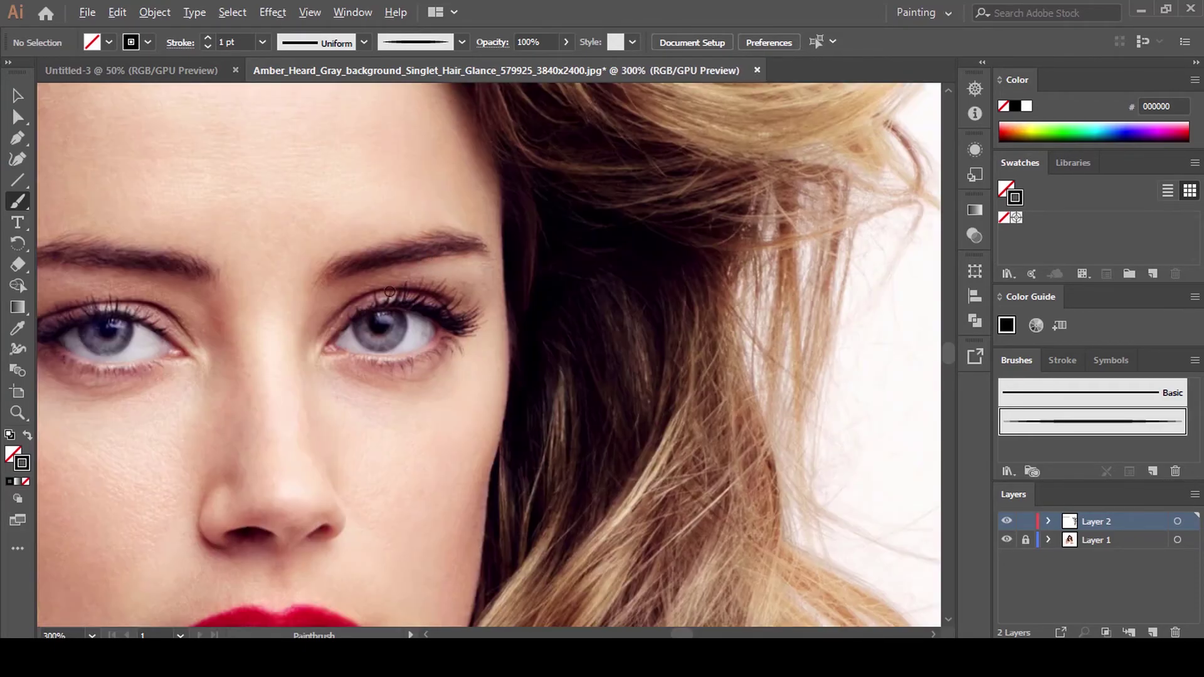
scroll(392, 314, up, 3)
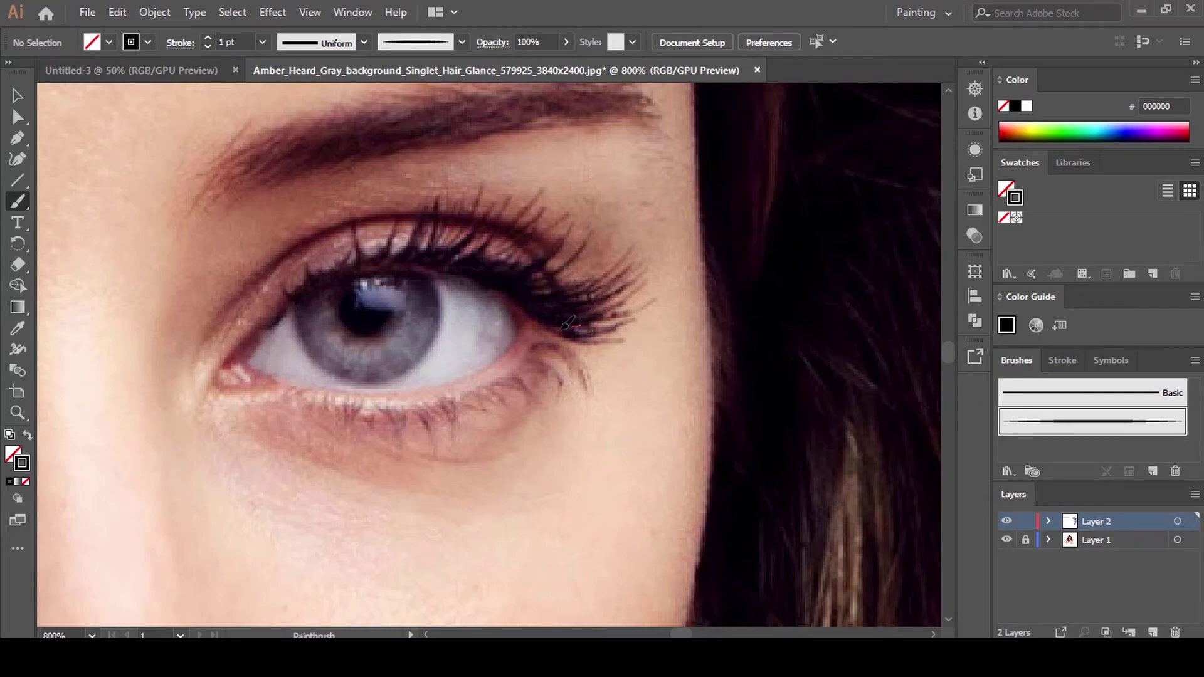
mouse_move(539, 323)
mouse_down()
mouse_move(506, 291)
mouse_move(454, 279)
mouse_move(361, 282)
mouse_move(287, 314)
mouse_up()
drag(261, 377, 477, 376)
drag(555, 307, 545, 319)
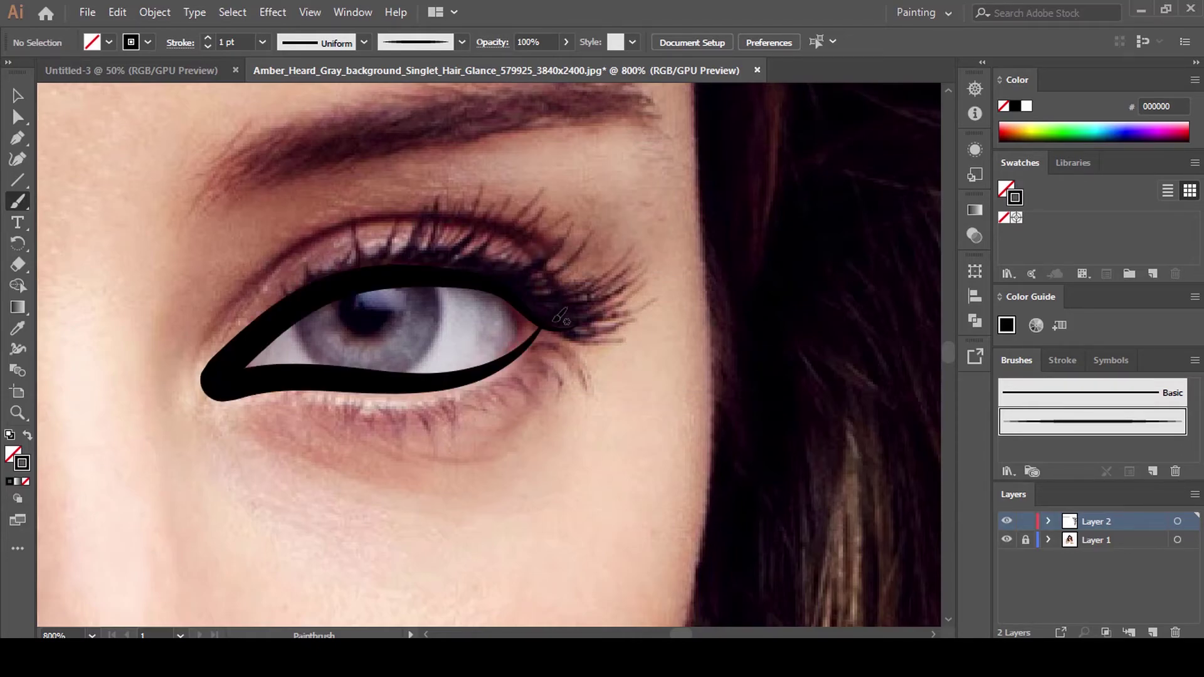
Set the traced eye outline's stroke weight to 0.25 pt and deselect it, keeping the Selection tool active
click(19, 94)
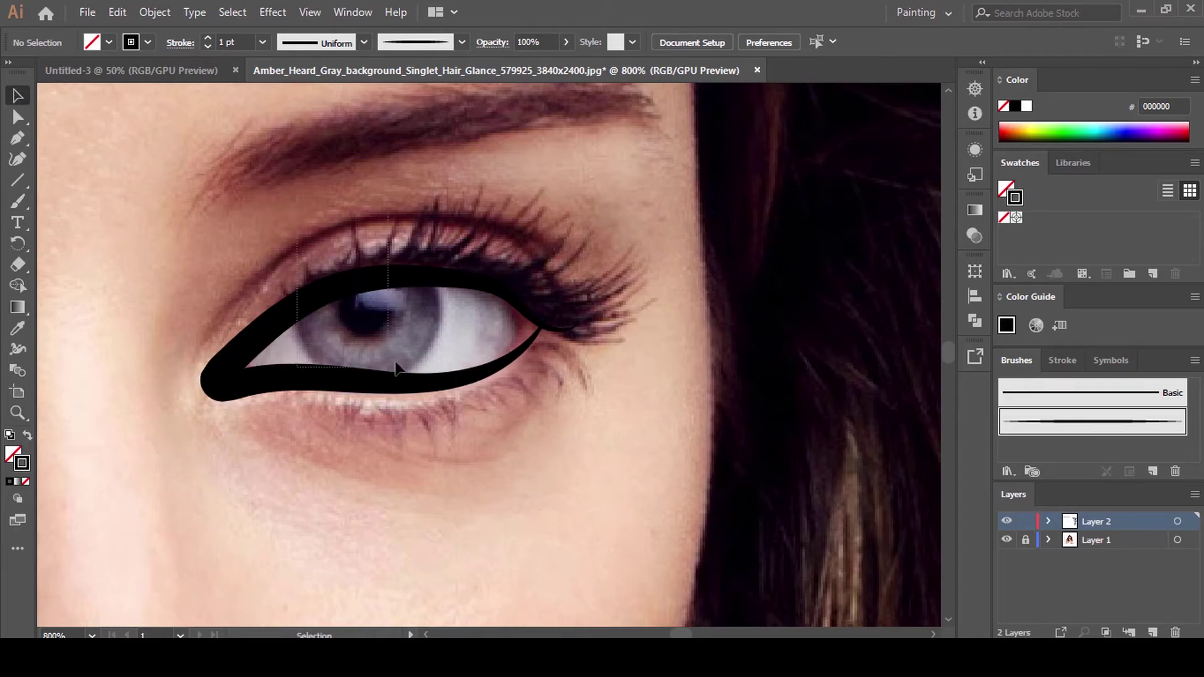
click(396, 379)
click(207, 47)
click(206, 47)
click(205, 47)
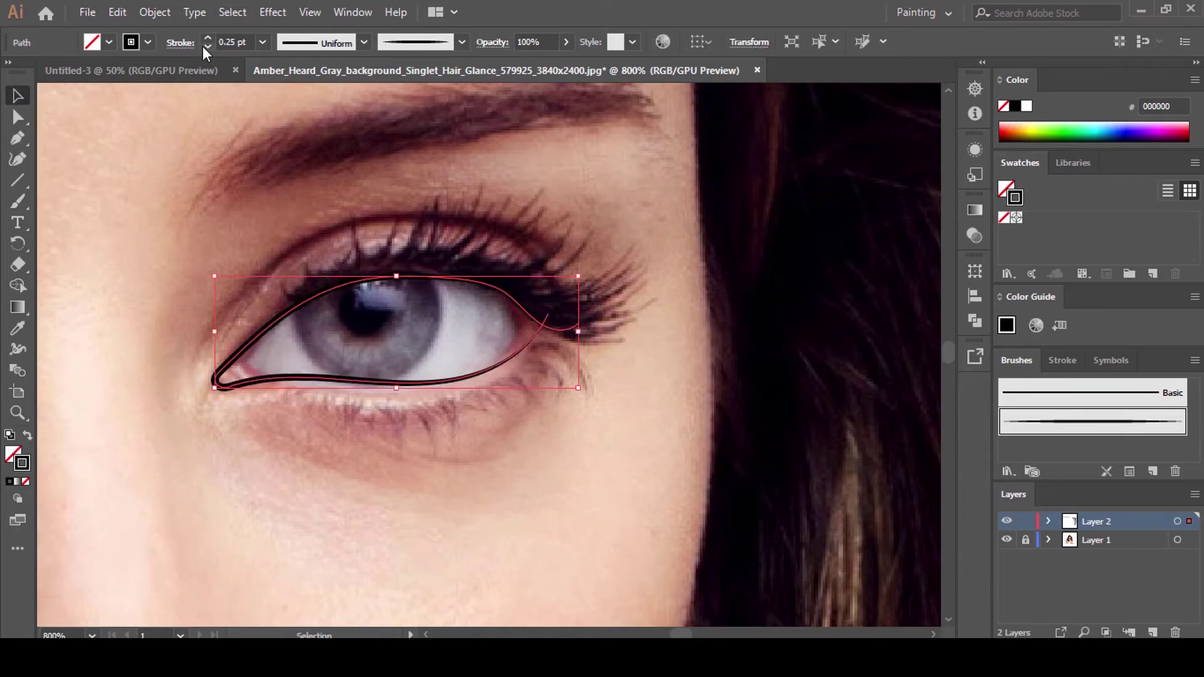
click(409, 307)
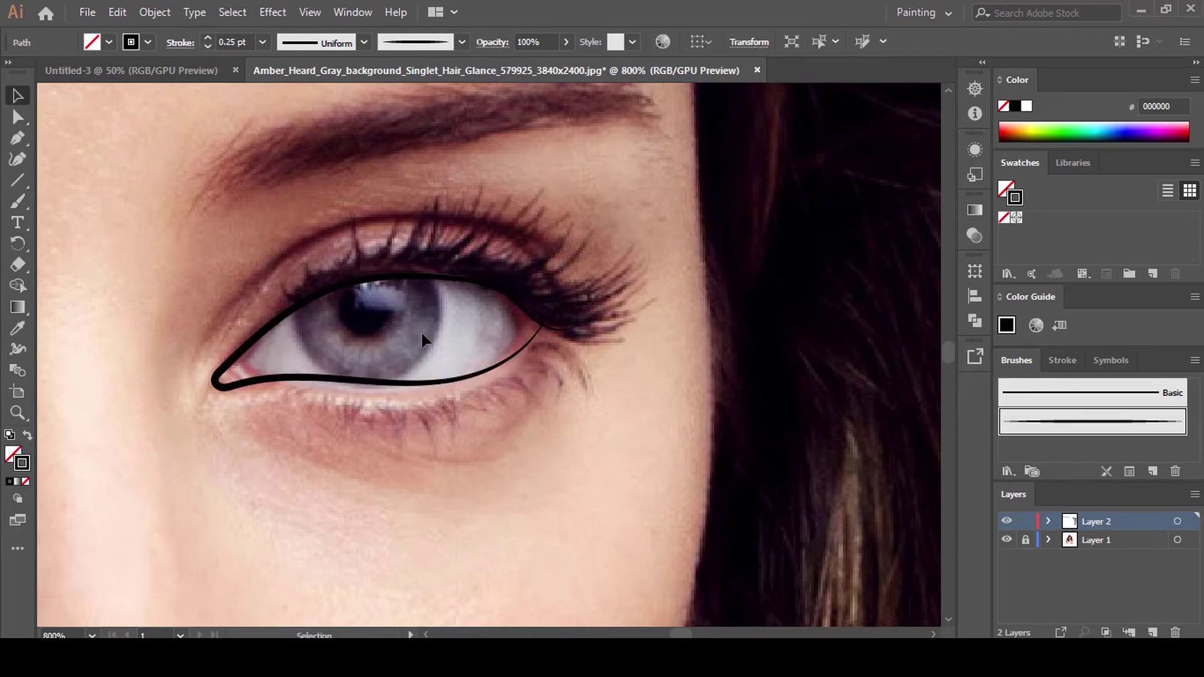
key(s)
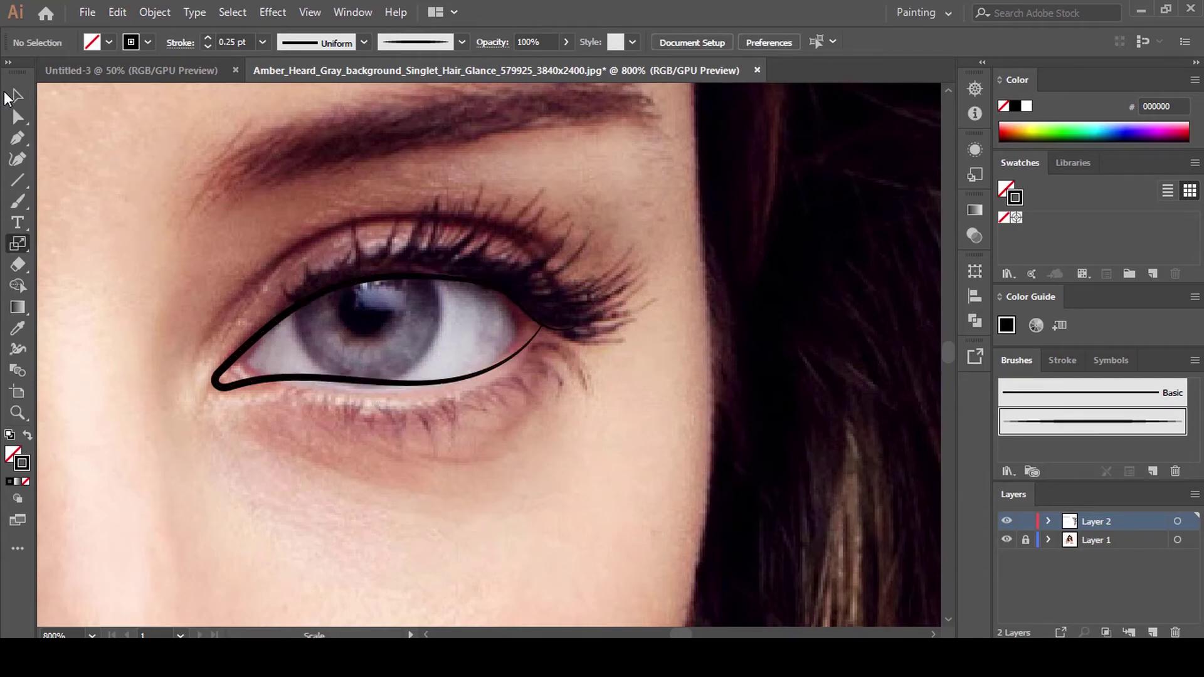
click(15, 107)
Hide Layer 1 briefly to examine the traced eye outline without the photo, and show the layer again
scroll(457, 323, down, 2)
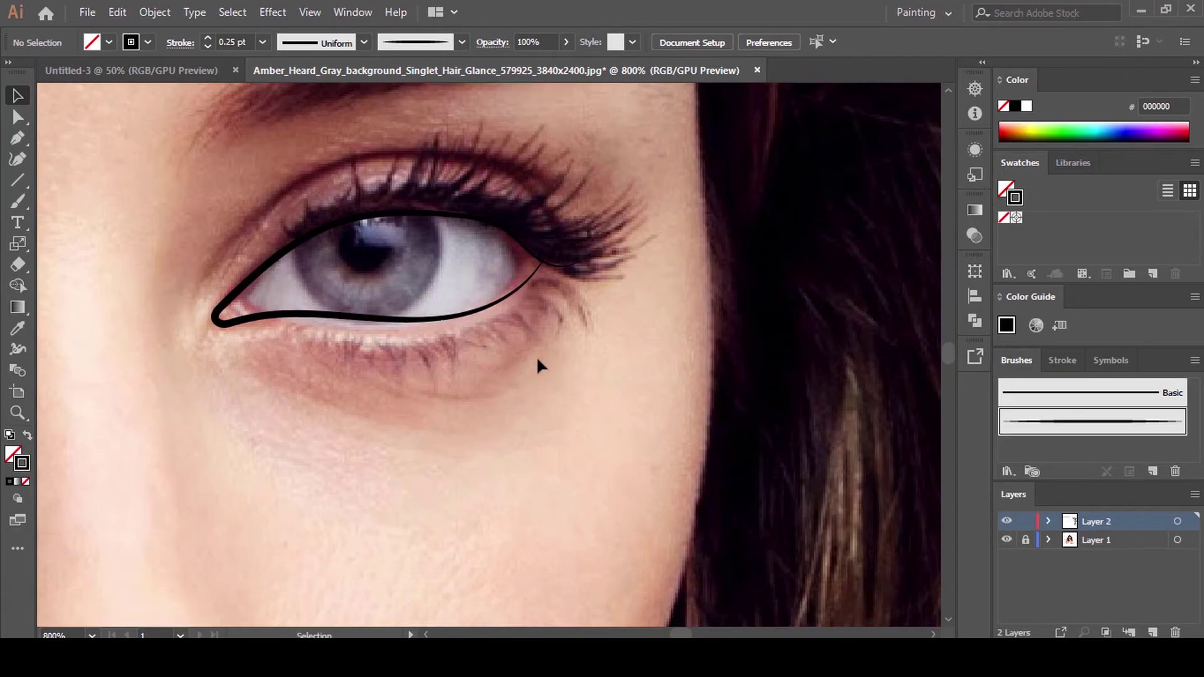
scroll(552, 364, down, 2)
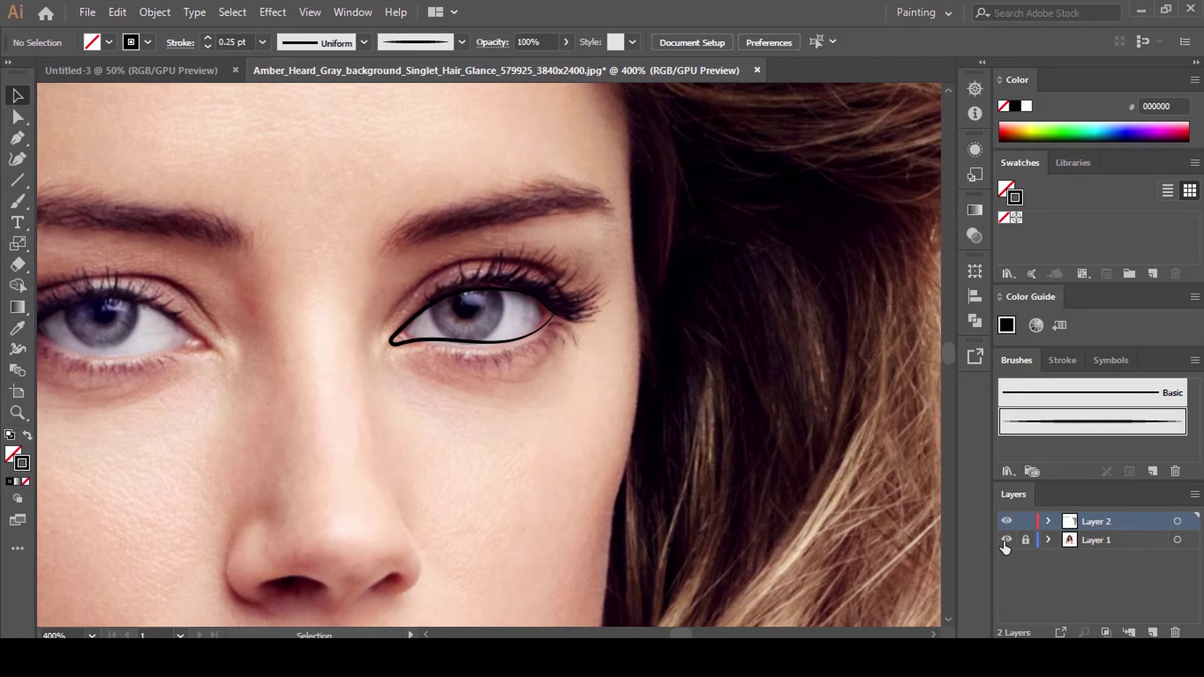
click(1007, 539)
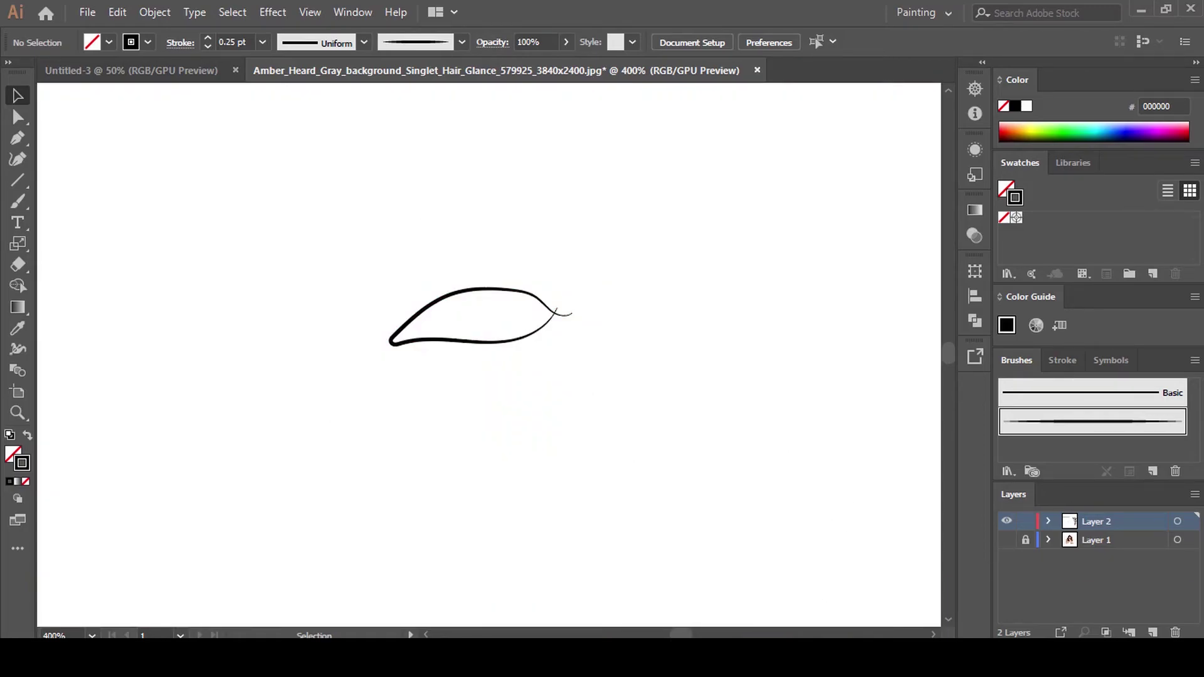
click(1007, 539)
scroll(401, 450, up, 2)
scroll(494, 303, down, 2)
scroll(509, 346, up, 3)
scroll(360, 342, down, 4)
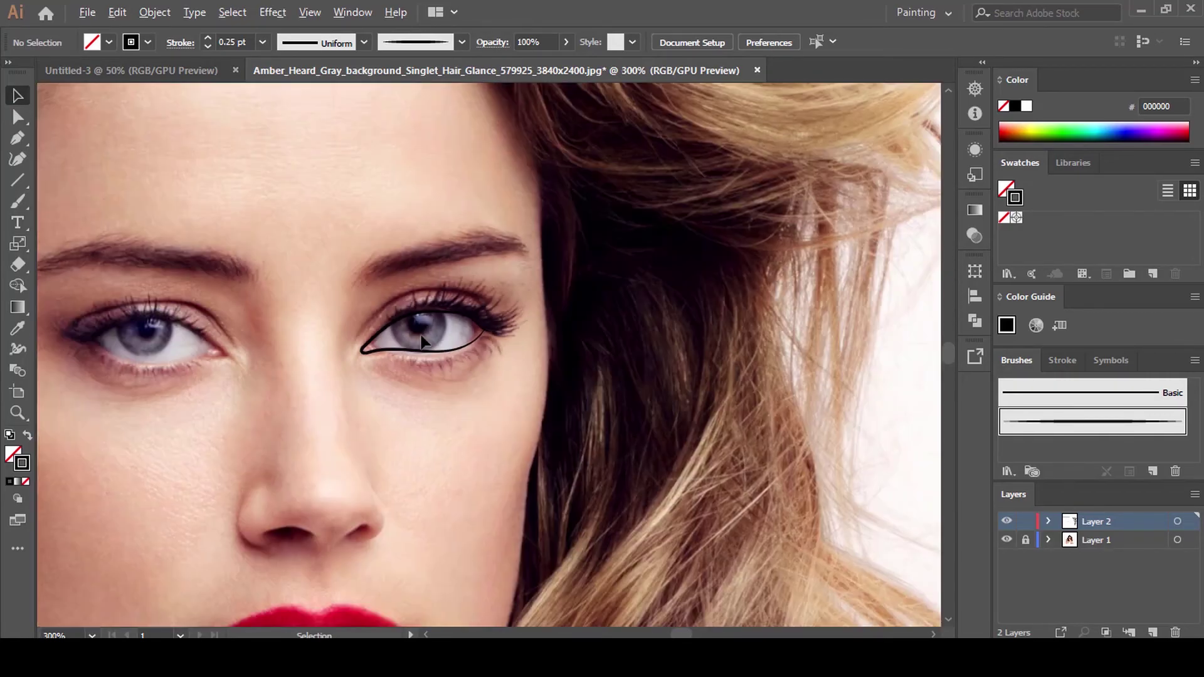
Trace the outline of the portrait's other eye along both lids with the Paintbrush tool at 0.25 pt
scroll(62, 332, up, 4)
click(24, 203)
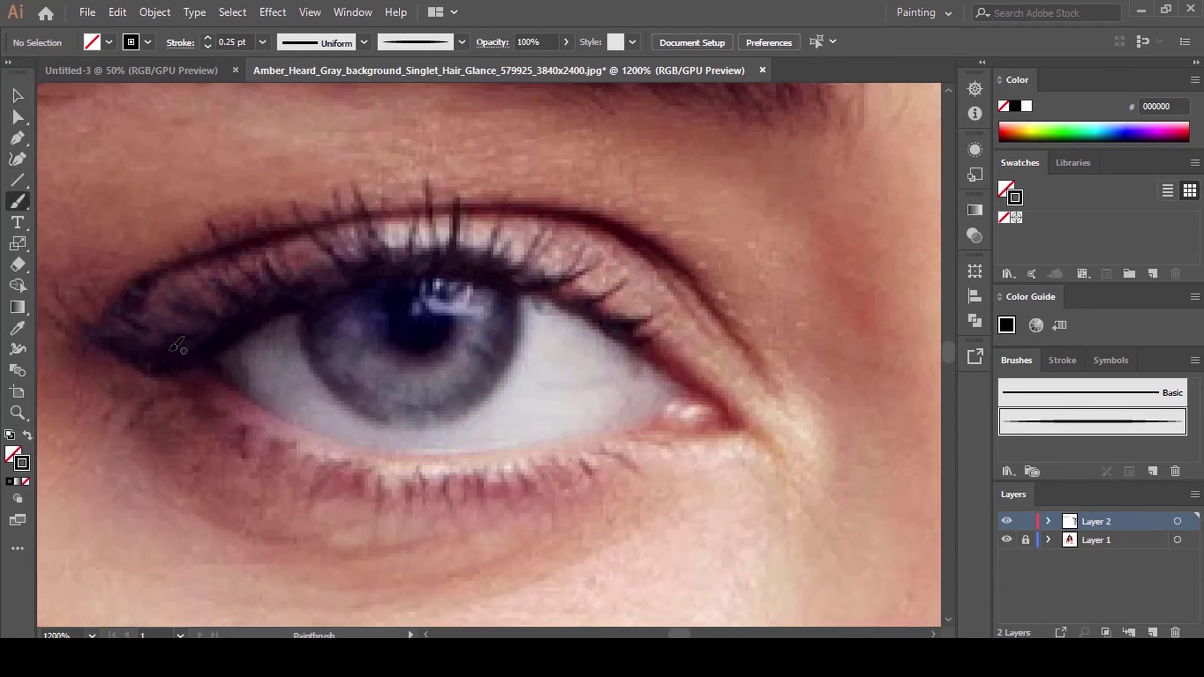
mouse_move(146, 358)
mouse_down()
mouse_move(201, 366)
mouse_move(252, 332)
mouse_move(424, 278)
mouse_up()
drag(514, 282, 644, 350)
mouse_move(726, 413)
mouse_down()
mouse_move(450, 449)
mouse_move(339, 435)
mouse_up()
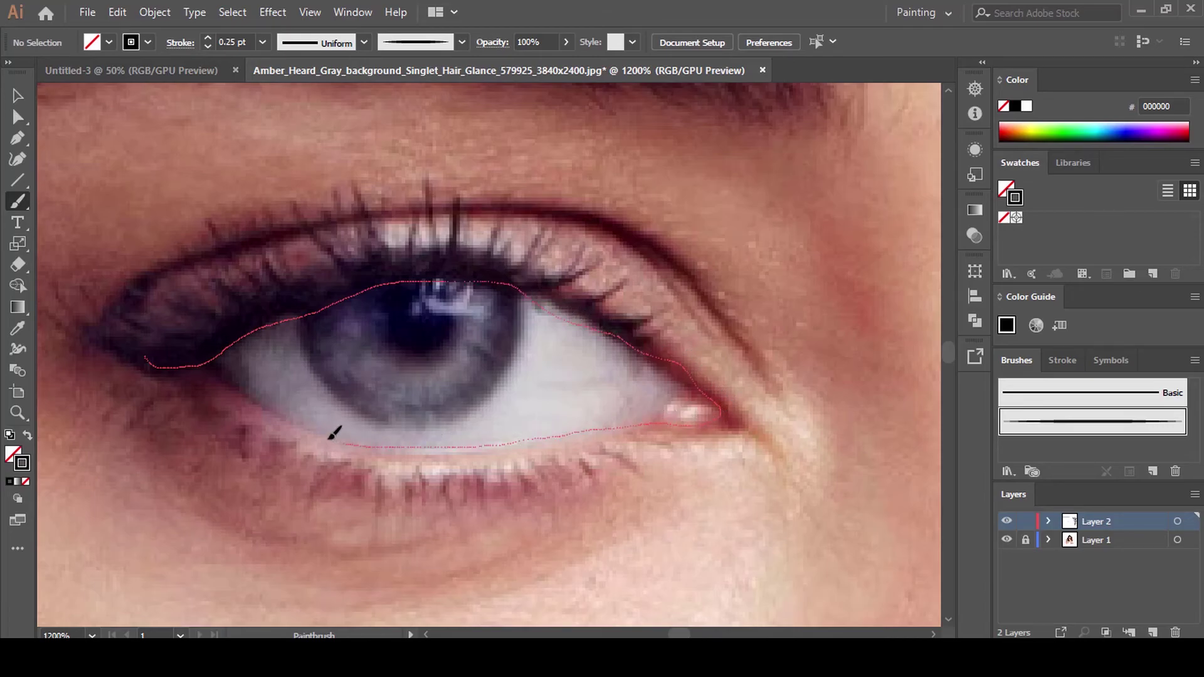
drag(221, 335, 221, 336)
scroll(613, 350, down, 1)
scroll(624, 344, up, 1)
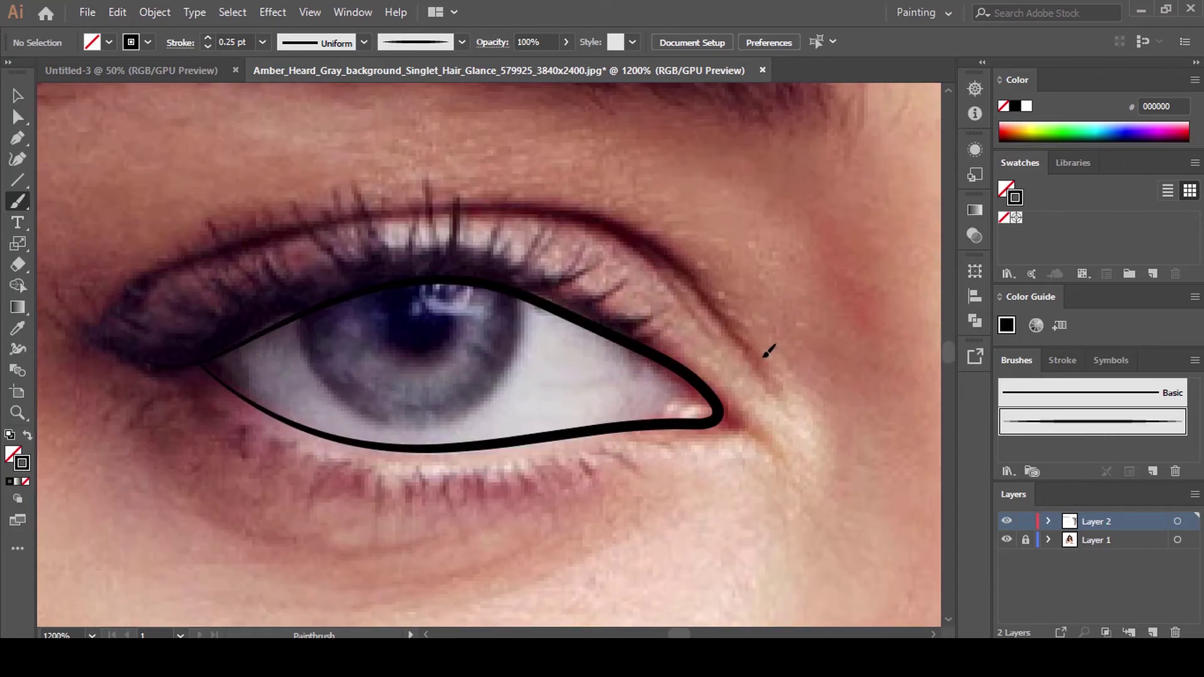
Trace the upper eyelid crease above the eye nearer the earring with the Paintbrush tool, in one 0.25 pt tapered stroke
mouse_move(709, 277)
mouse_down()
mouse_move(620, 225)
mouse_move(482, 209)
mouse_up()
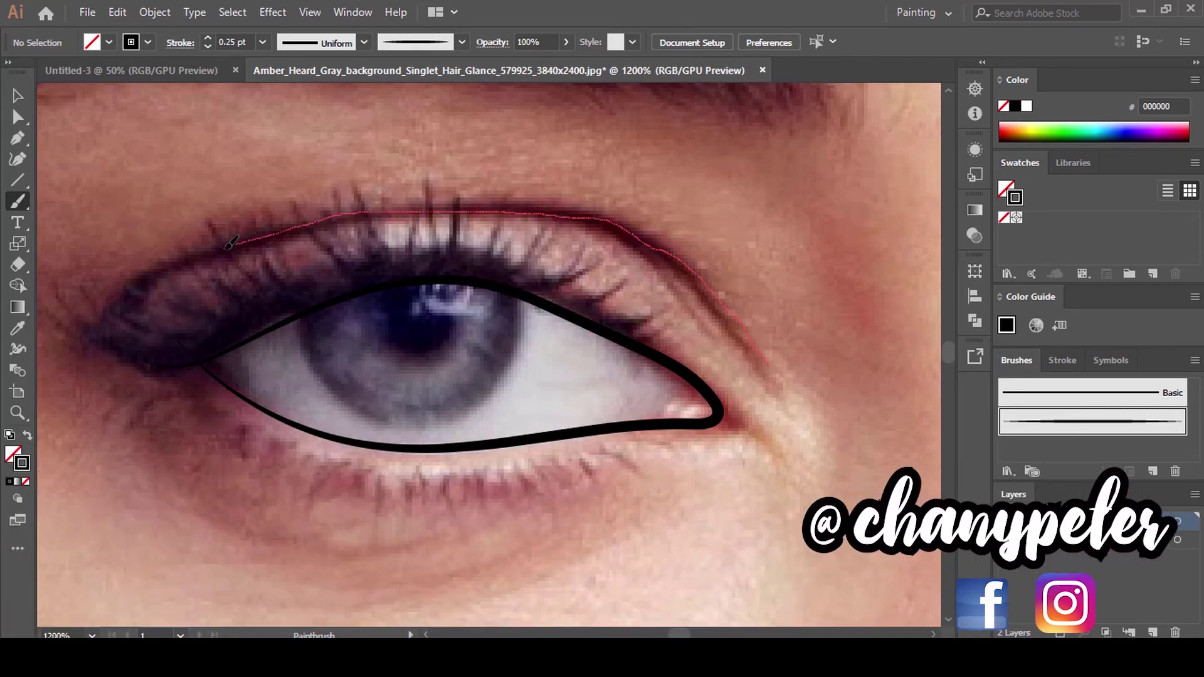
drag(126, 322, 124, 323)
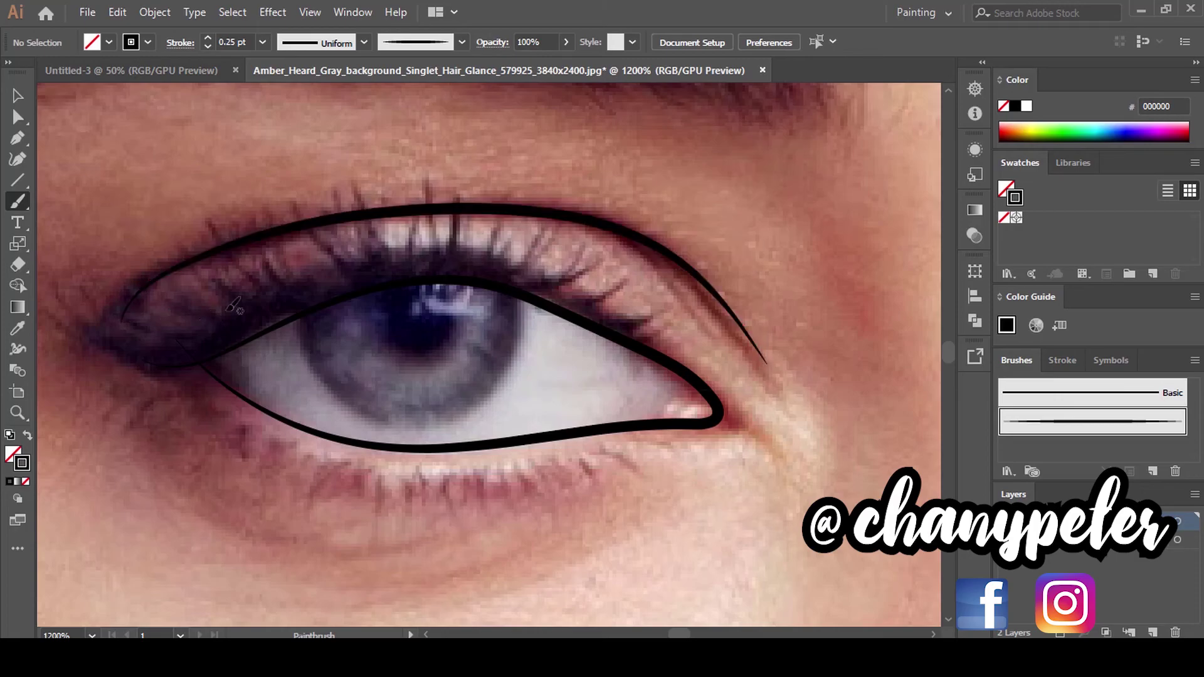
Trace the upper eyelid crease of the eye nearer the dark hair at 0.25 pt, and toggle the photo layer's visibility to check the lines
scroll(282, 301, up, 1)
scroll(397, 293, down, 6)
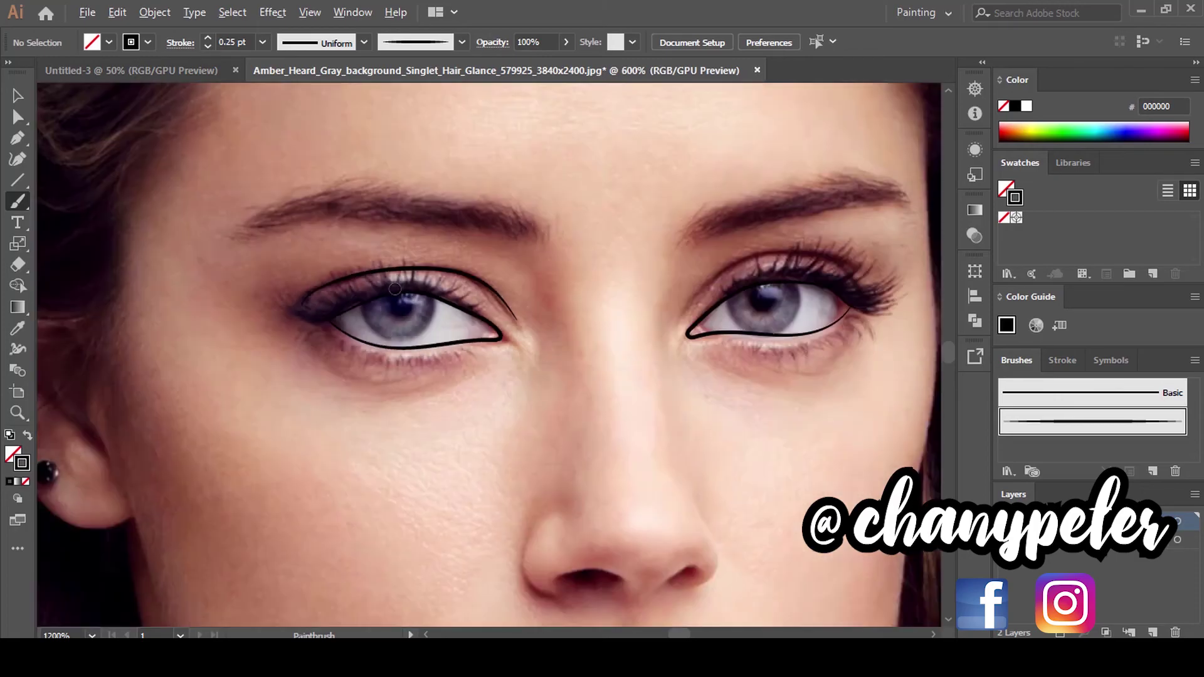
scroll(560, 276, up, 5)
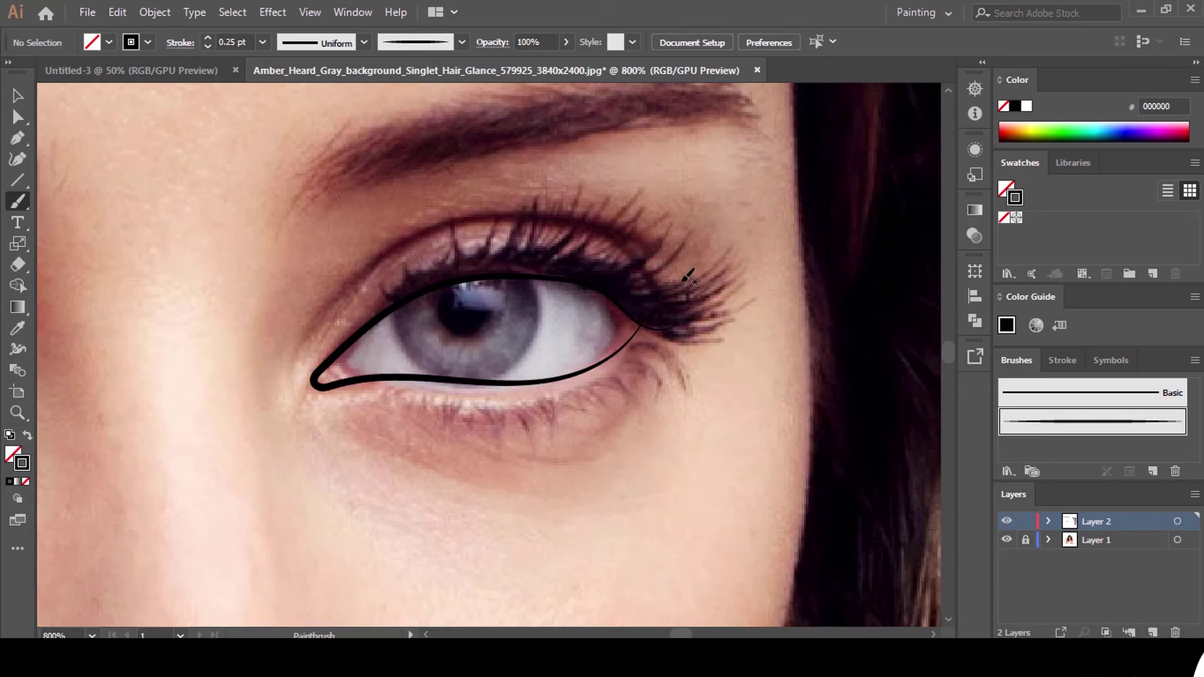
mouse_move(673, 295)
mouse_down()
mouse_move(646, 241)
mouse_move(599, 227)
mouse_move(464, 221)
mouse_move(382, 254)
mouse_up()
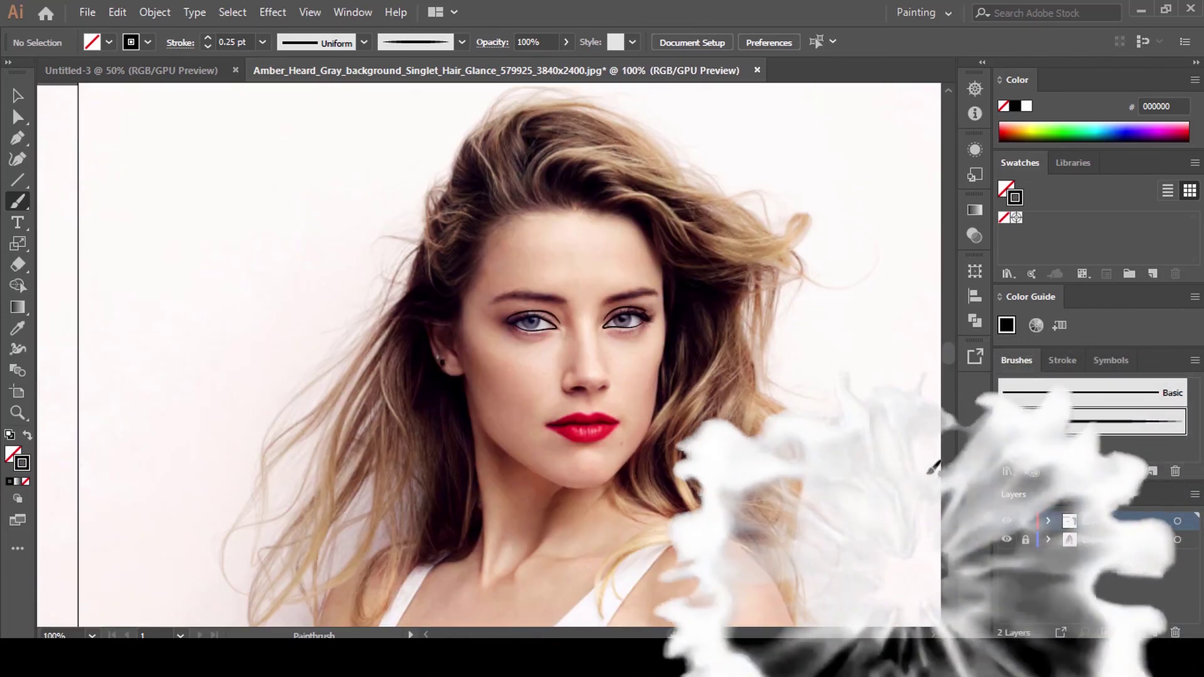
click(1006, 540)
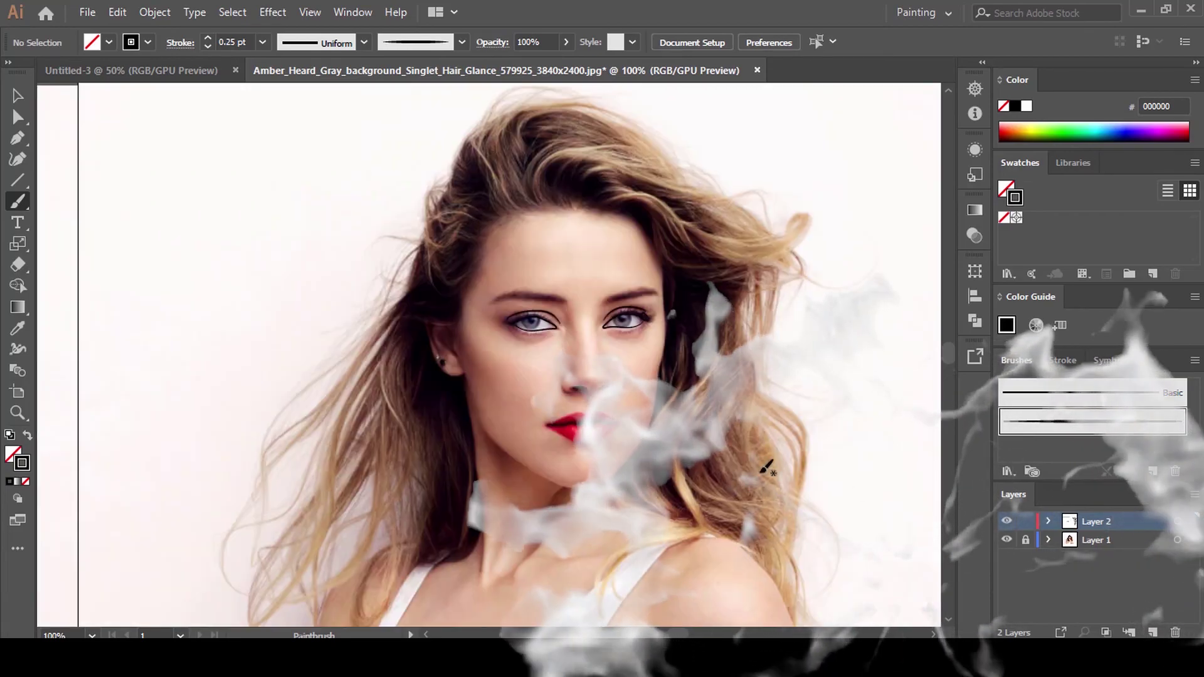